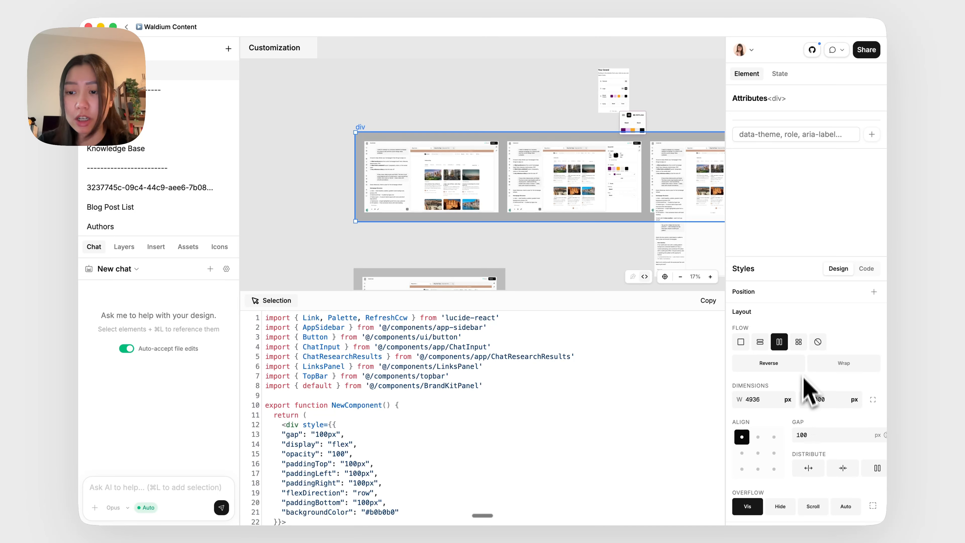
Pan around the Customization page's canvas to review the row of screen layouts
scroll(802, 381, "down", 3)
scroll(802, 371, "up", 3)
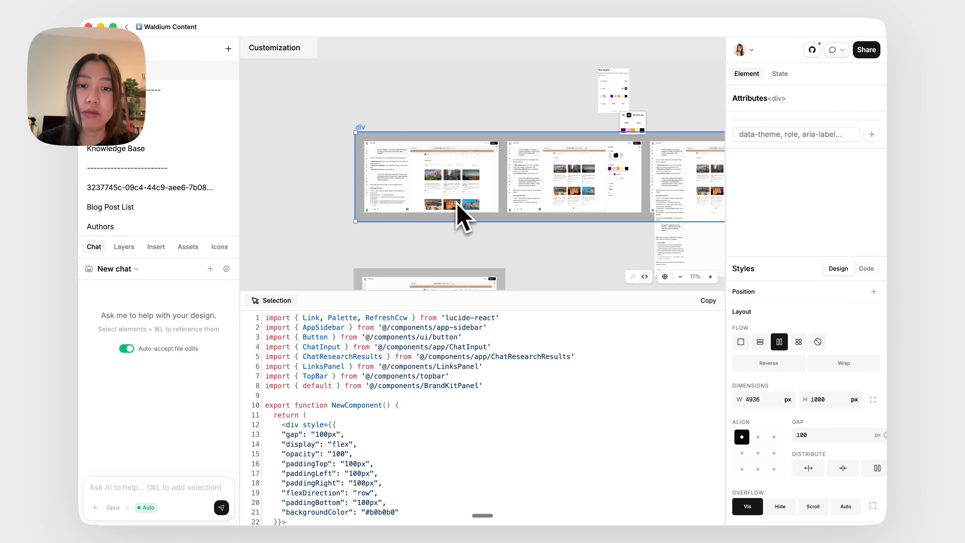
scroll(457, 203, "right", 2)
scroll(458, 204, "down", 1)
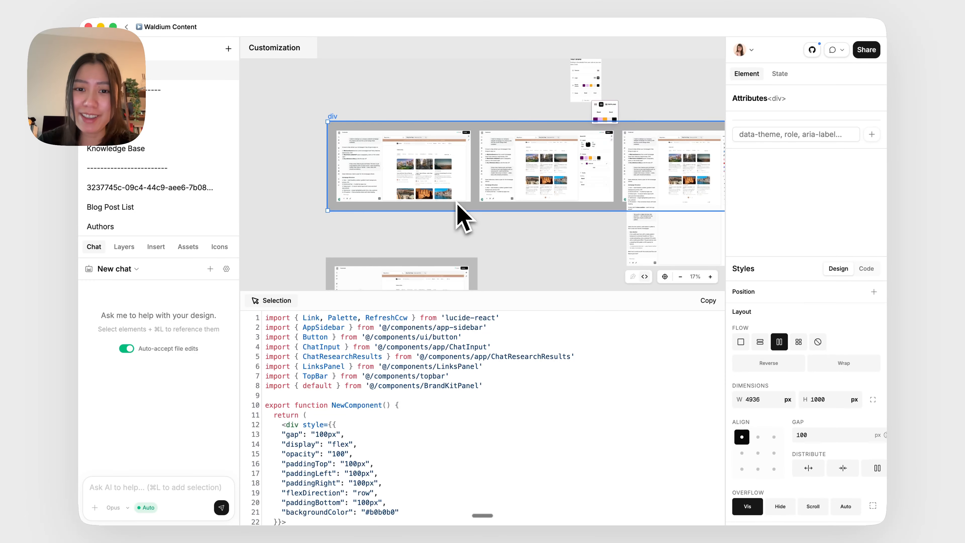
scroll(457, 204, "right", 3)
scroll(458, 203, "up", 1)
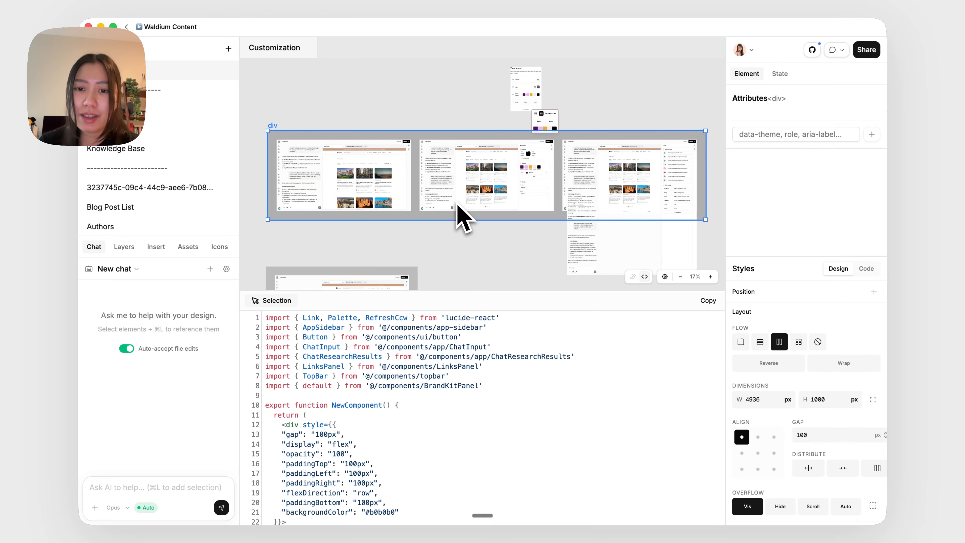
scroll(458, 206, "right", 2)
scroll(459, 206, "up", 1)
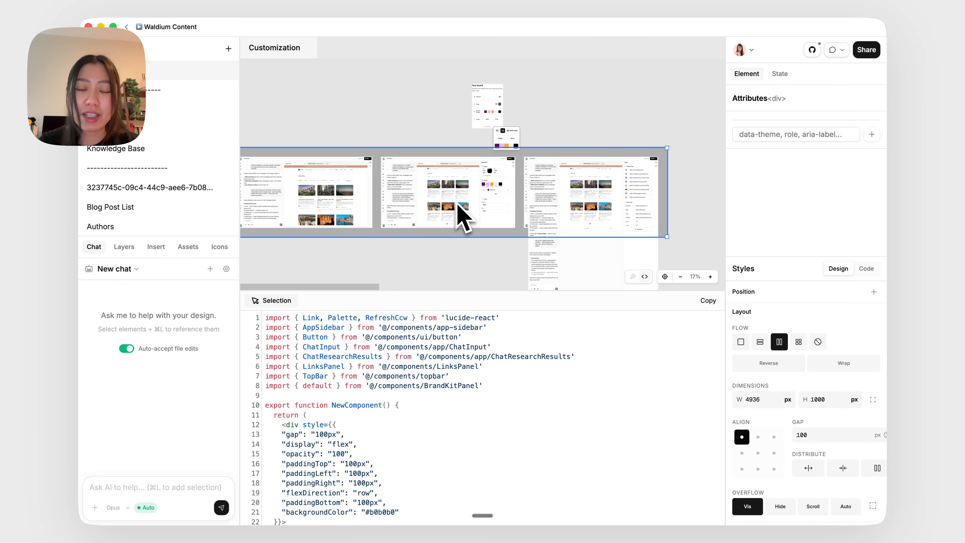
scroll(459, 206, "left", 5)
scroll(458, 206, "down", 1)
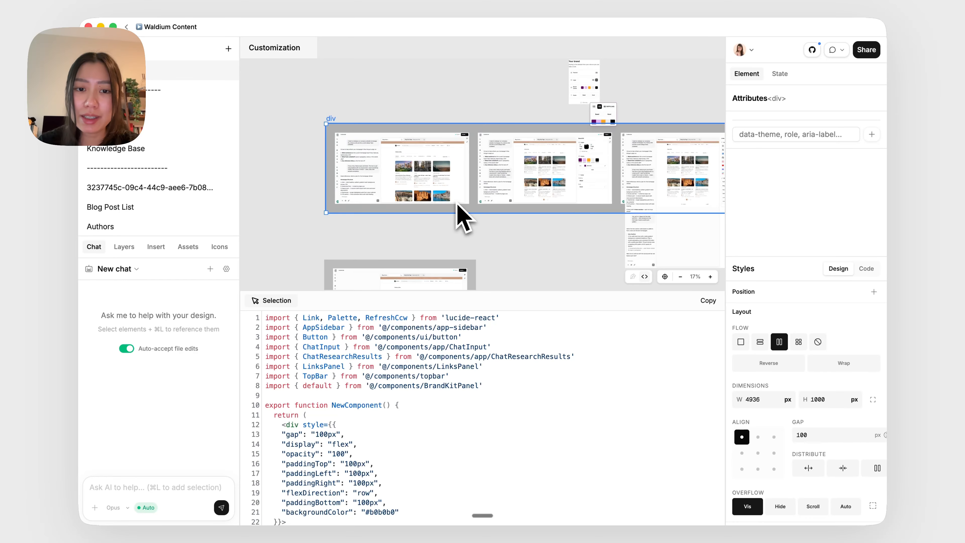
scroll(458, 206, "left", 1)
scroll(458, 206, "up", 1)
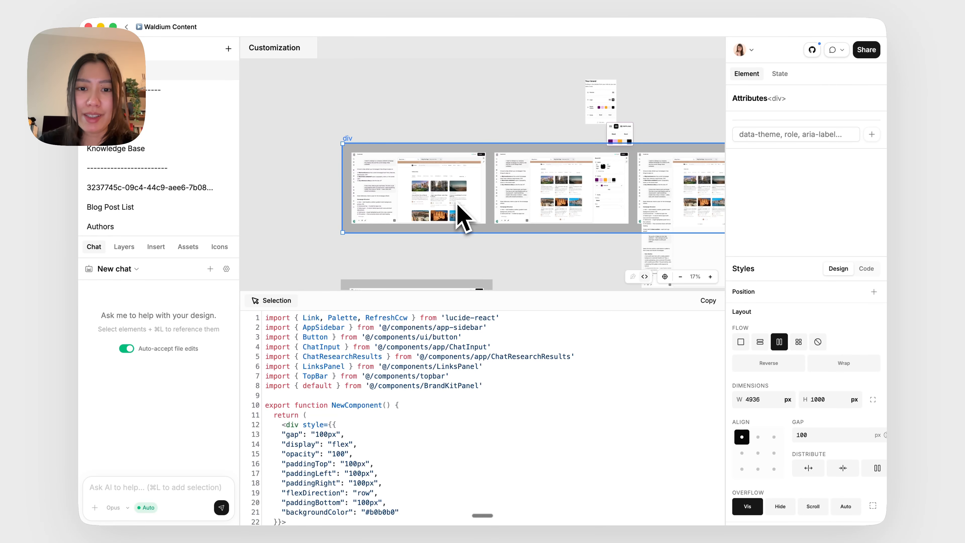
Open the Signup page and insert a Div onto its empty canvas
key("ctrl+Up")
left_click(445, 207)
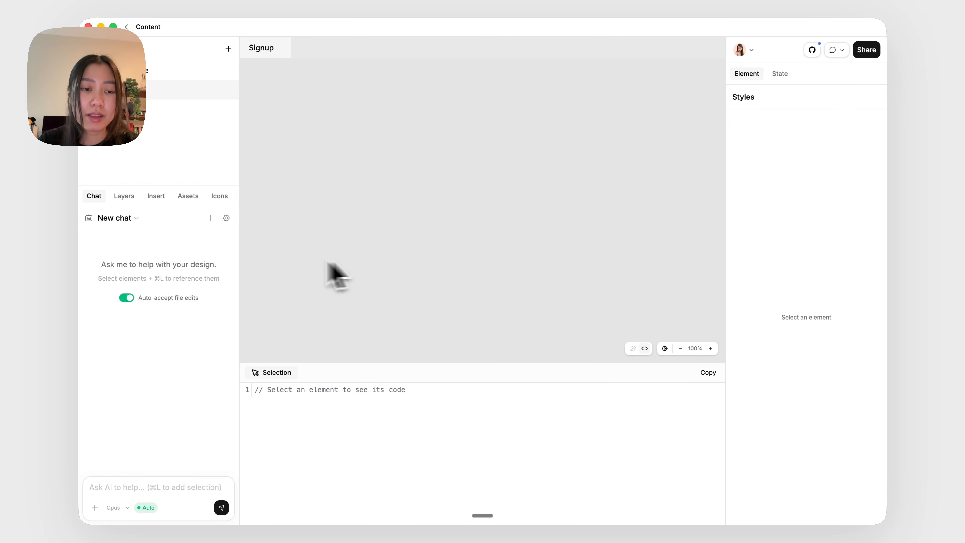
left_click(157, 196)
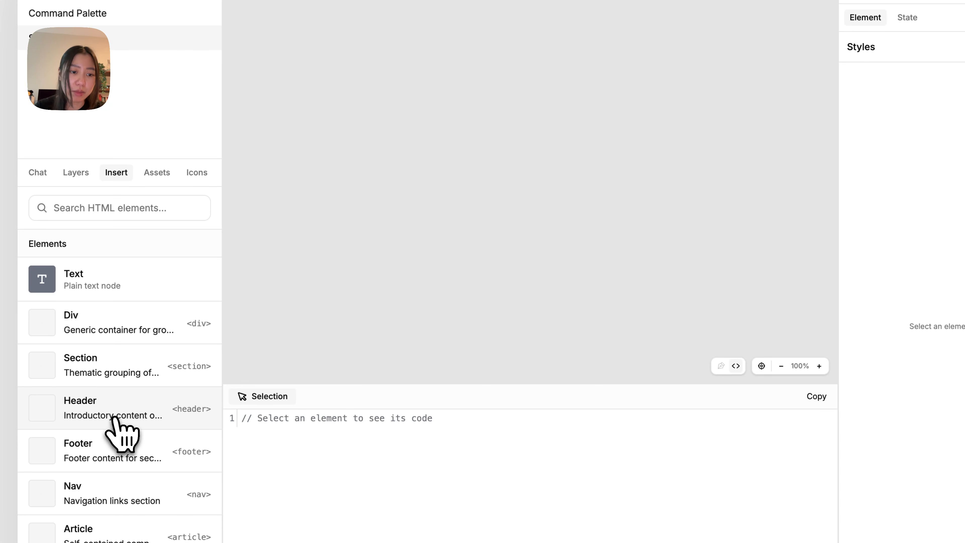
left_click(110, 329)
left_click(344, 129)
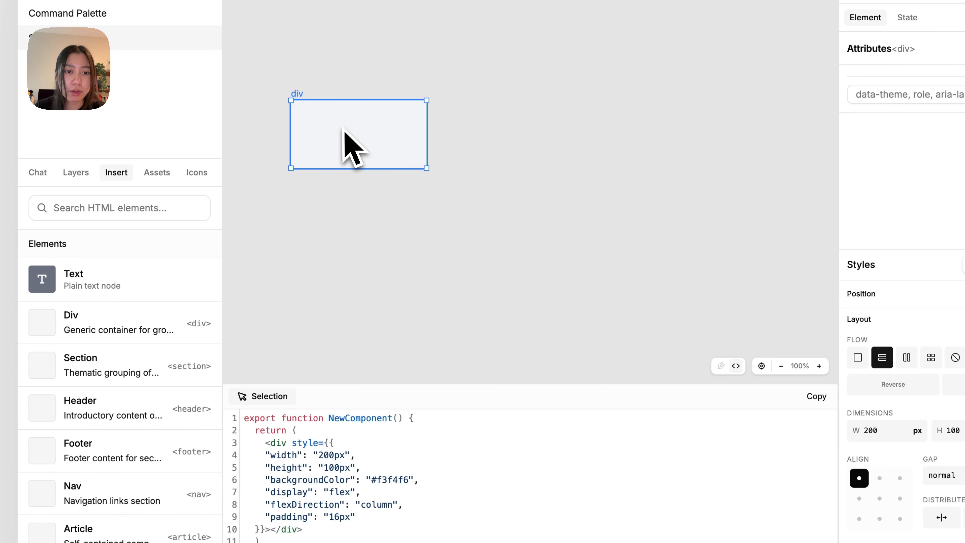
Add a Text element to the div, then search the assets for button and place a Button component inside it
left_click(118, 277)
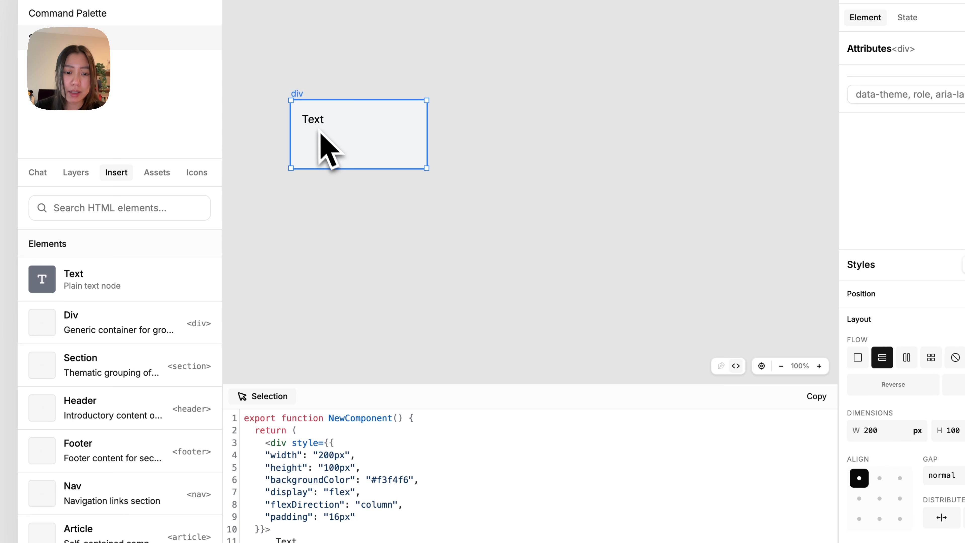
left_click(155, 174)
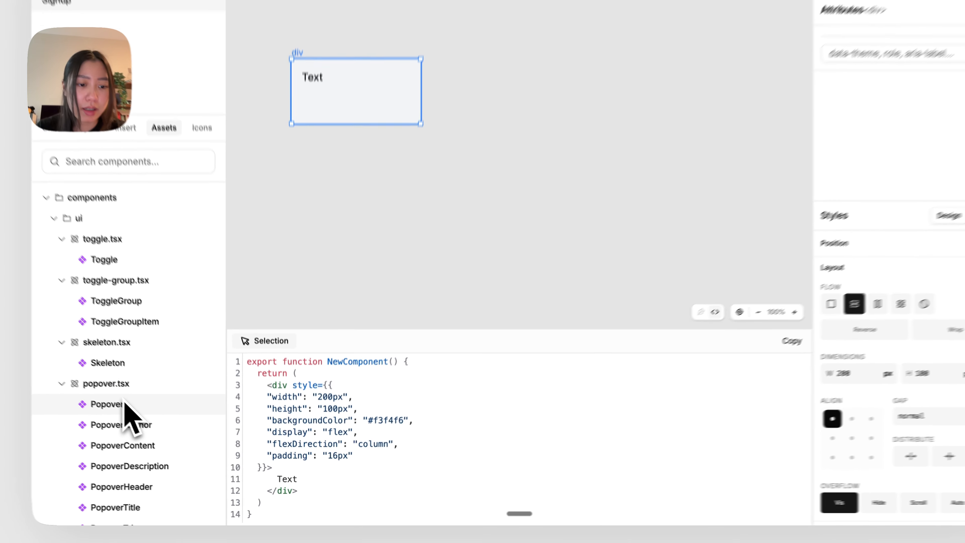
scroll(116, 406, "down", 5)
scroll(156, 430, "down", 2)
scroll(158, 431, "up", 6)
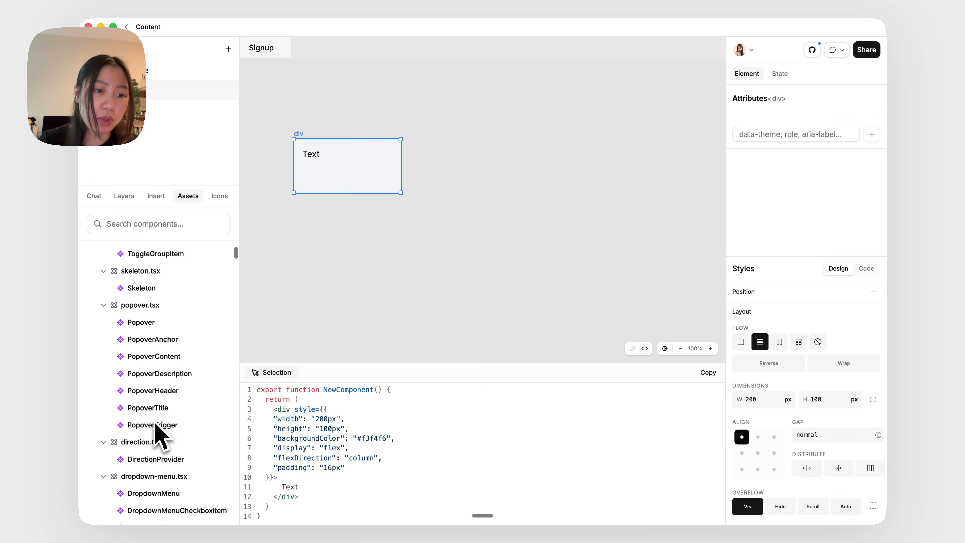
left_click(146, 223)
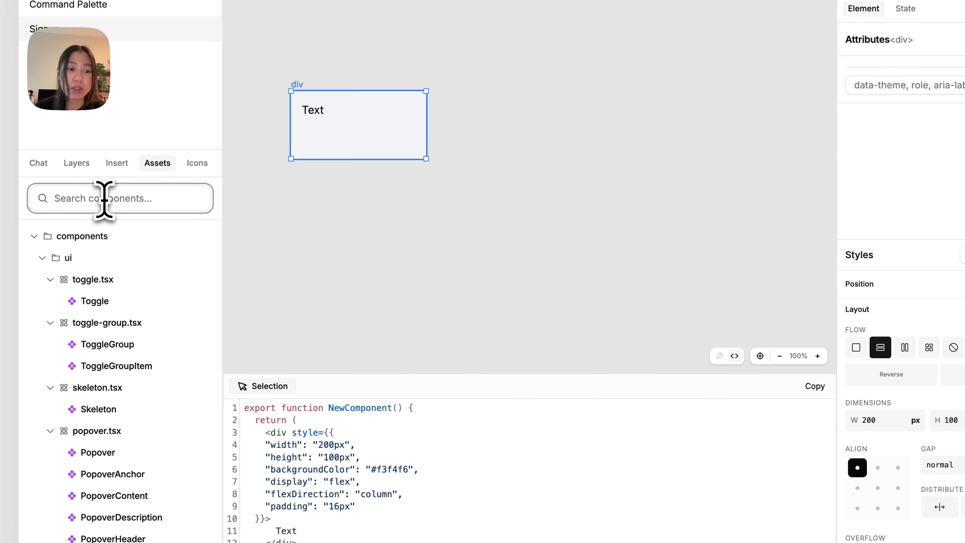
type("button")
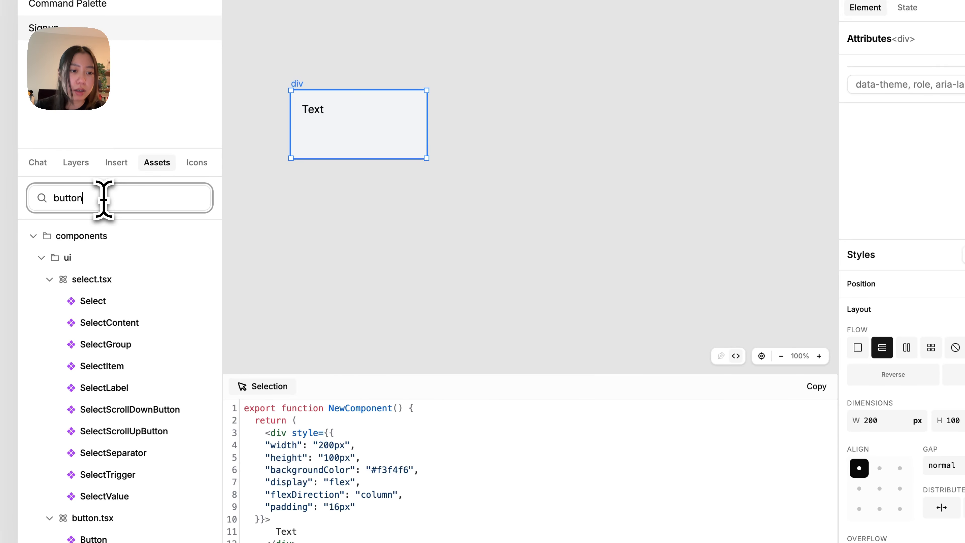
scroll(116, 356, "down", 4)
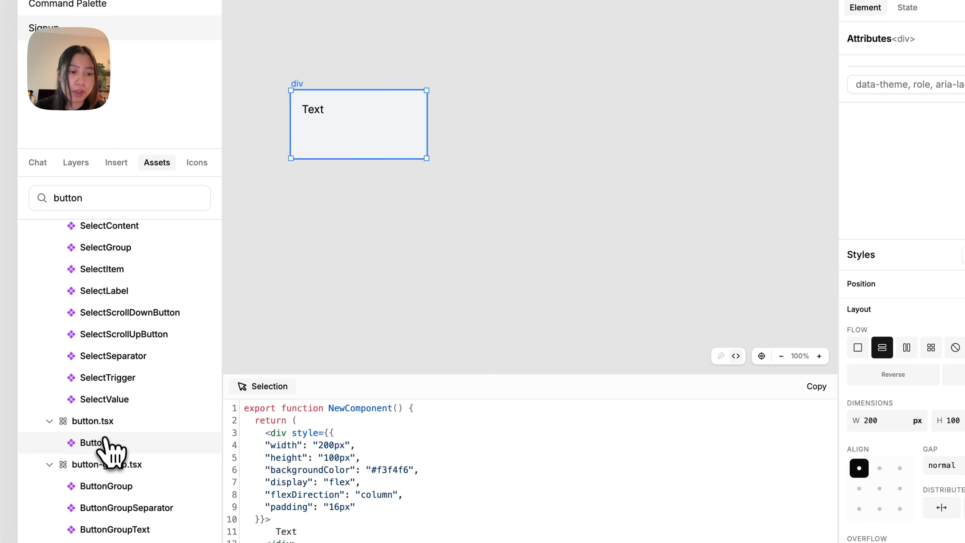
left_click(105, 443)
left_click(328, 129)
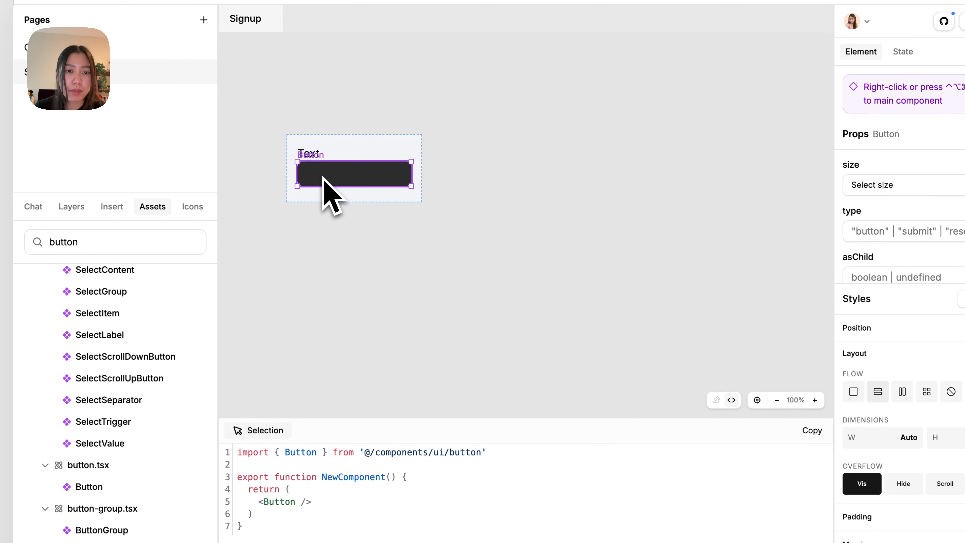
Insert a text label inside the button and set the button's variant to outline
left_click(112, 206)
left_click(98, 319)
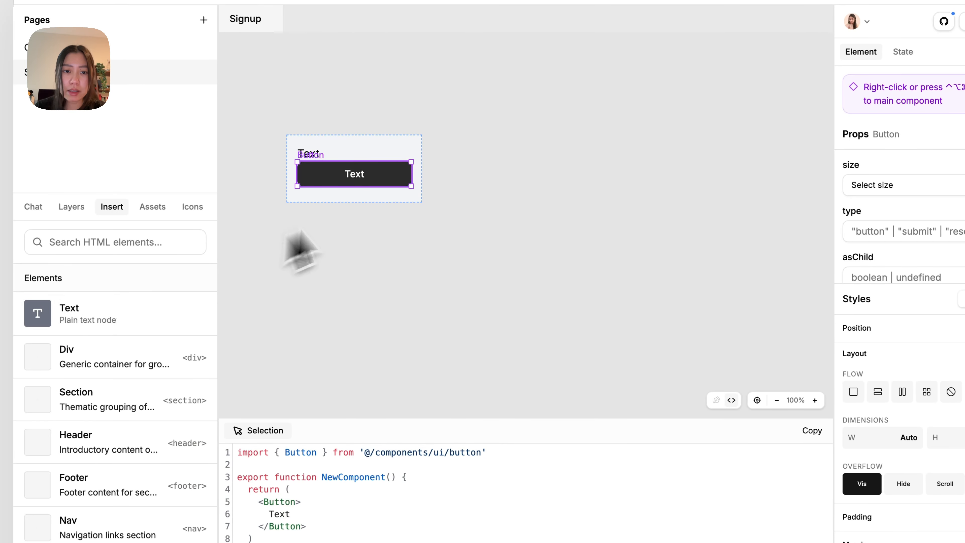
scroll(902, 199, "down", 3)
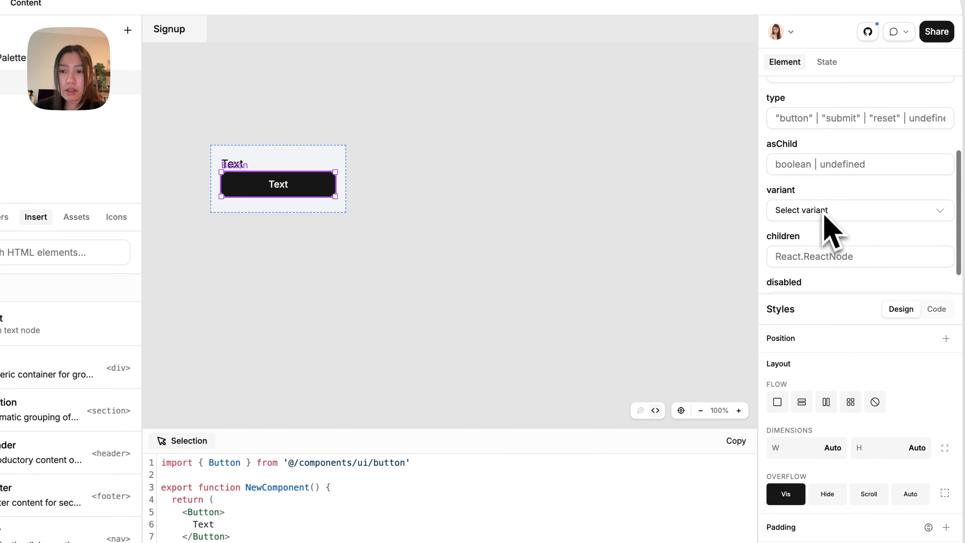
left_click(903, 206)
left_click(813, 282)
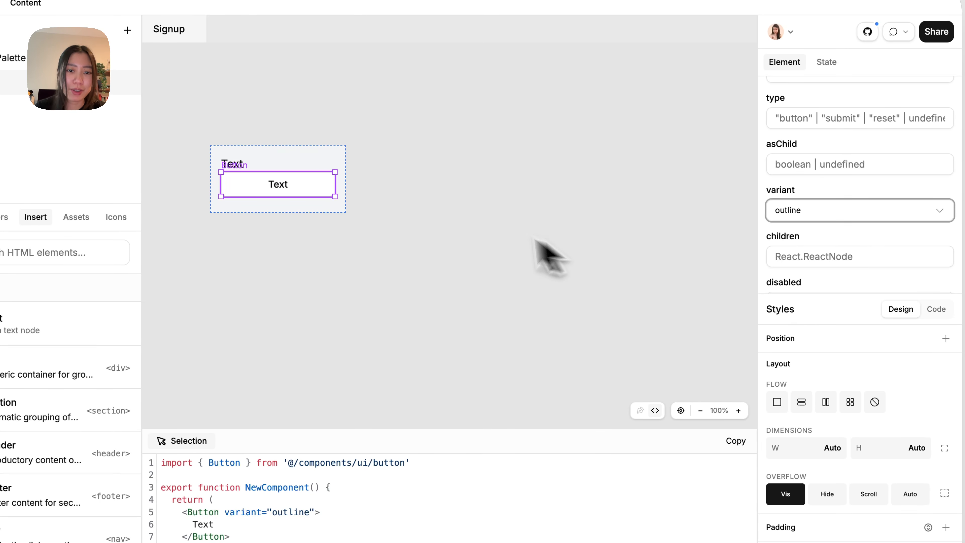
Copy the login card example code from the shadcn/ui Card docs and paste it onto the Signup canvas
left_click(374, 182)
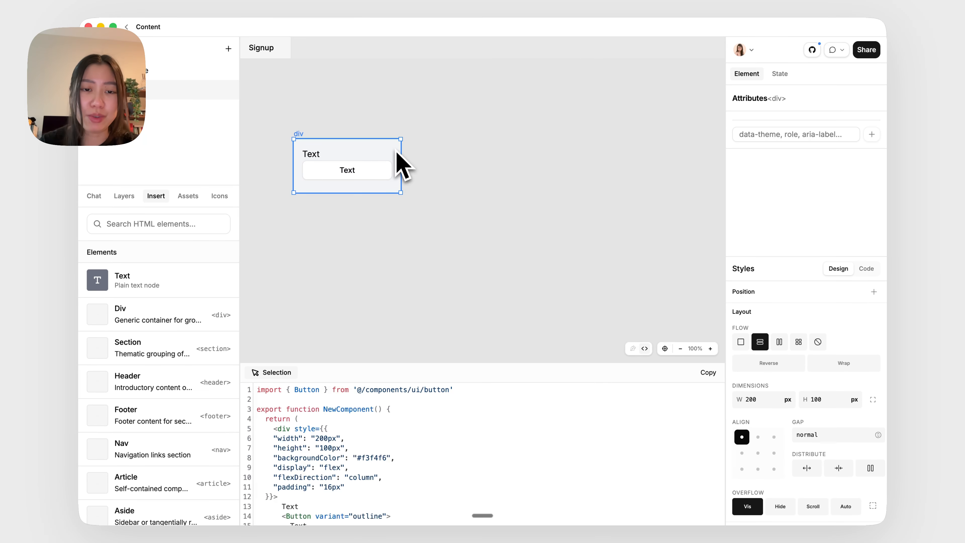
scroll(397, 152, "down", 3)
left_click(397, 160)
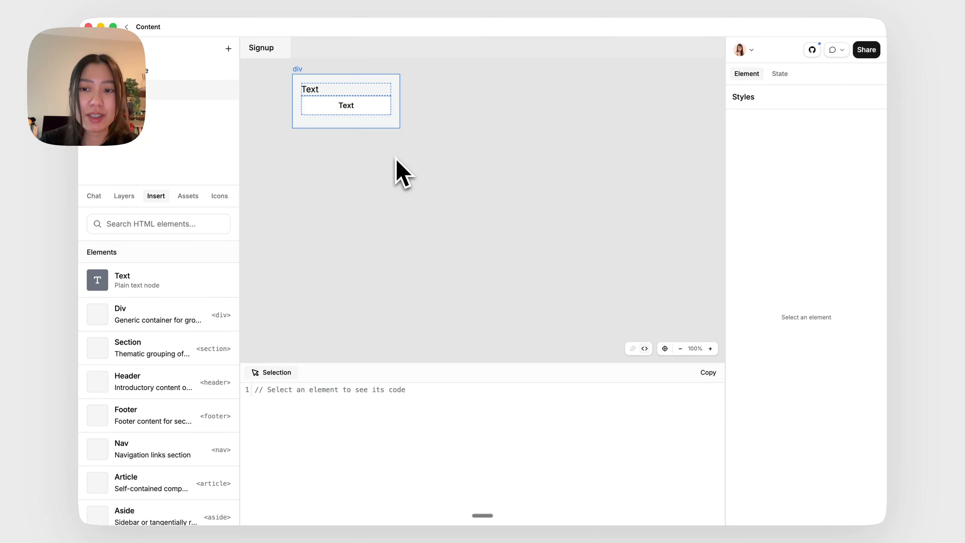
key("ctrl+Left")
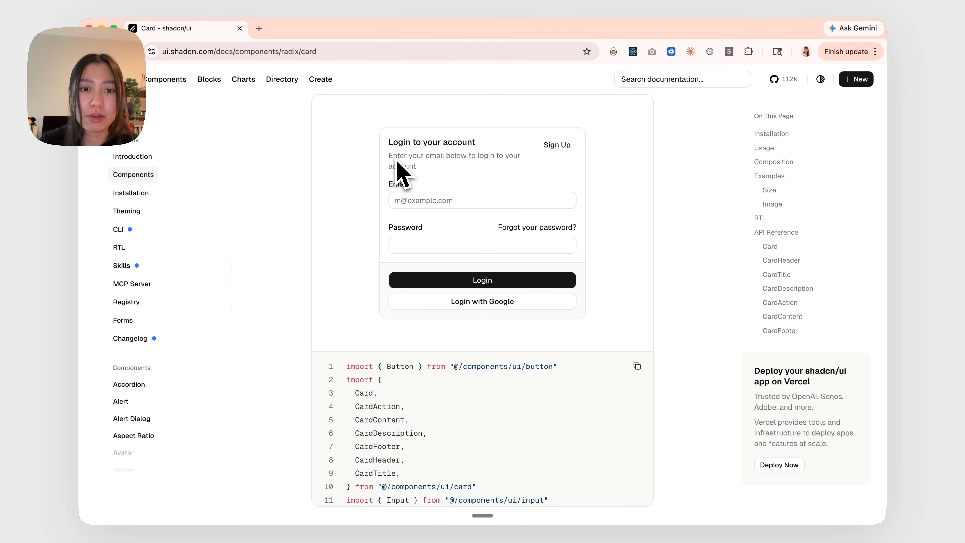
left_click(639, 367)
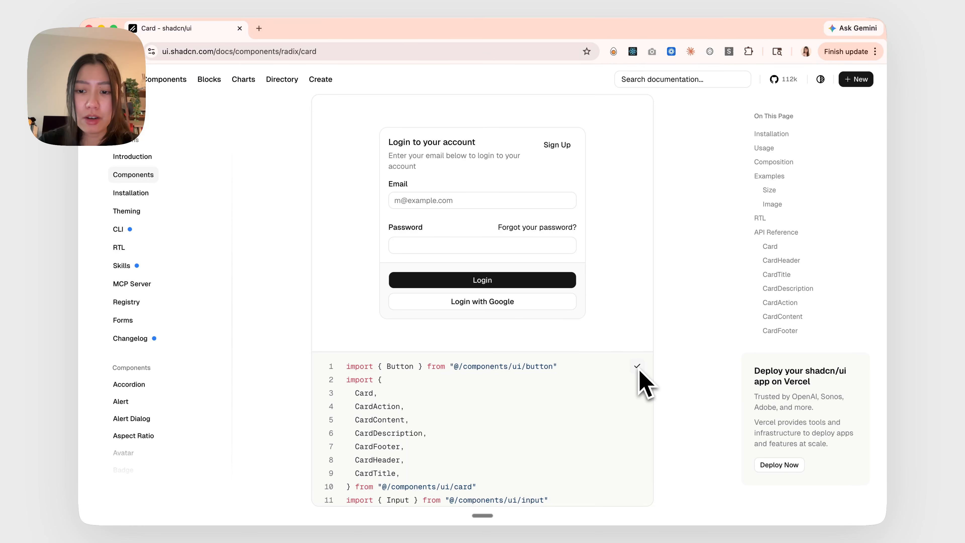
key("ctrl+Right")
scroll(323, 215, "down", 2)
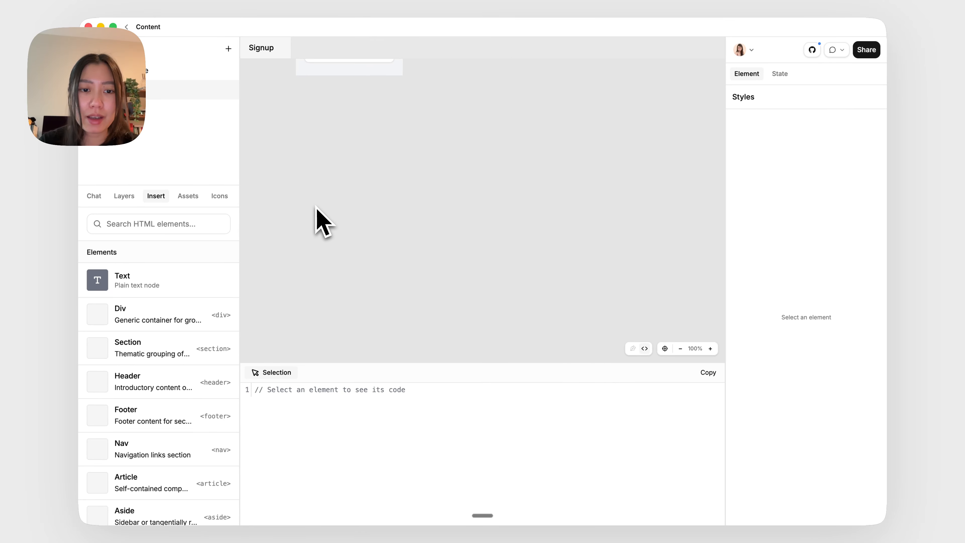
key("super+v")
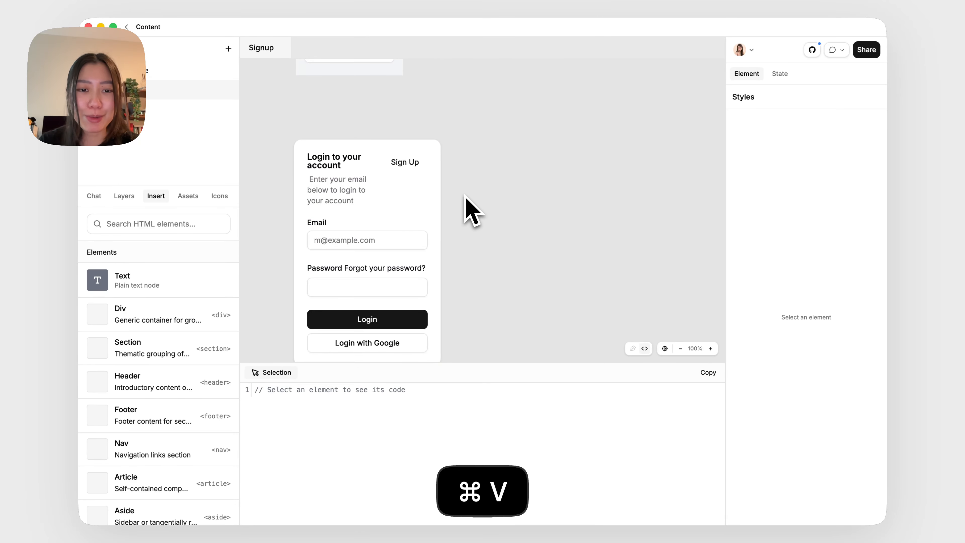
Select the pasted login card and set its width to 400 px
scroll(465, 195, "down", 2)
scroll(465, 195, "down", 1)
scroll(465, 195, "right", 1)
scroll(465, 194, "up", 2)
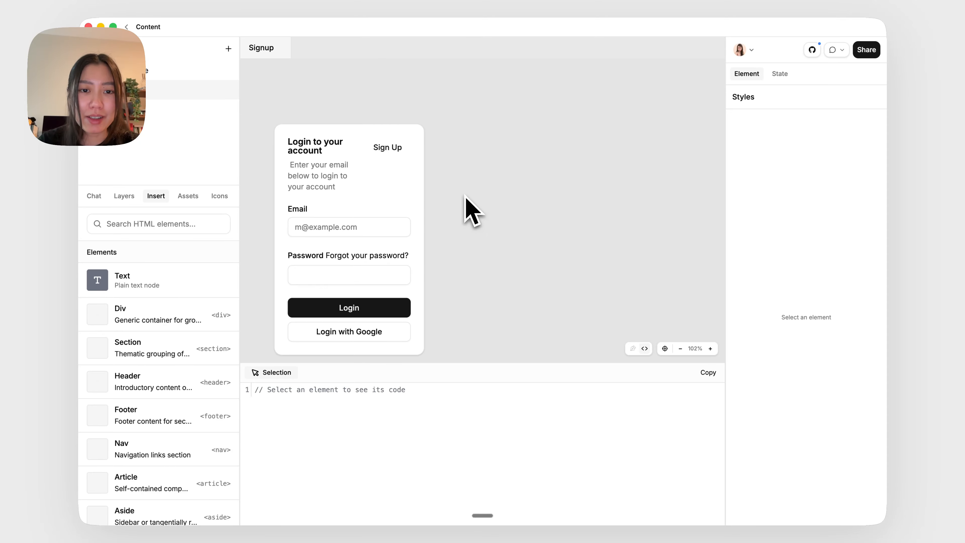
left_click(404, 198)
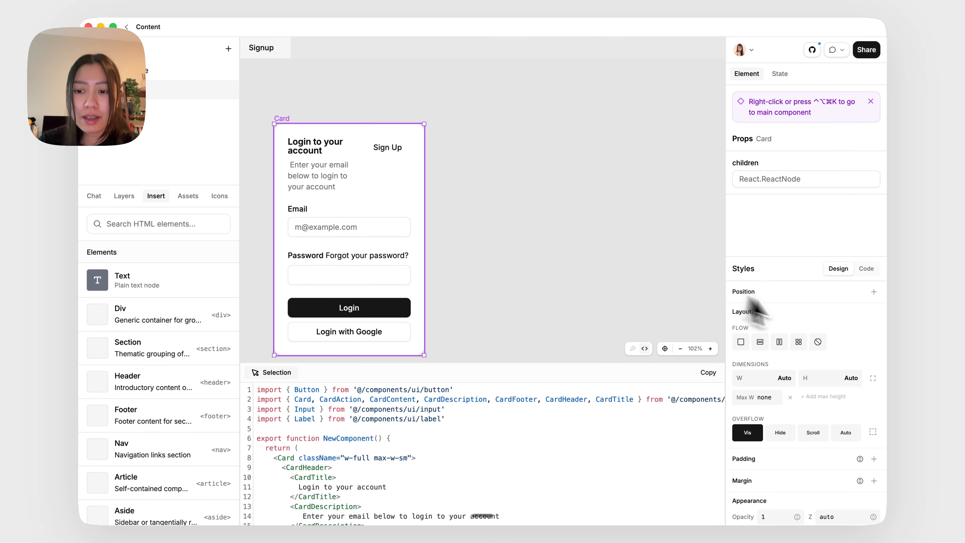
left_click(773, 381)
type("480")
key("Return")
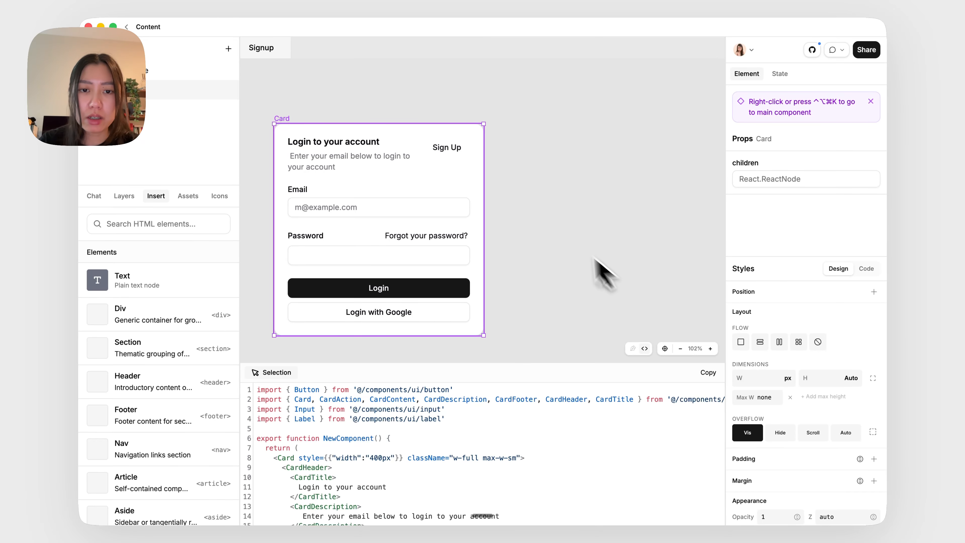
Delete the Sign Up link from the card header
left_click(437, 153)
key("BackSpace")
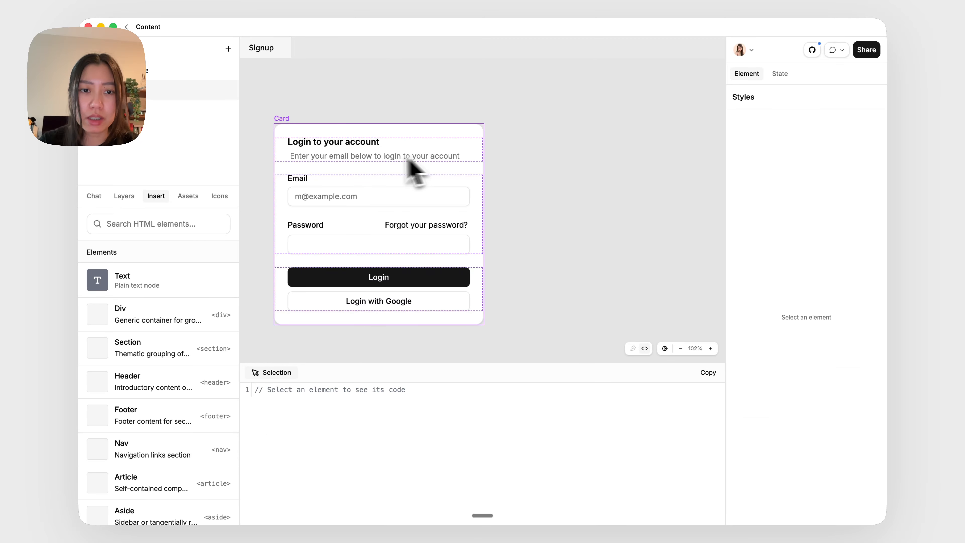
left_click(378, 157)
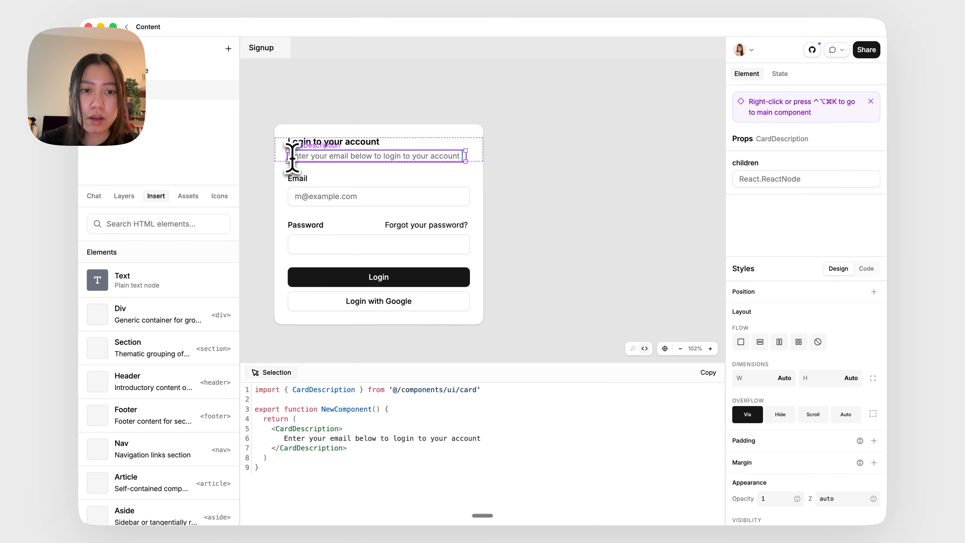
Lay out the card footer horizontally and set both Login buttons' width to fill the available space
left_click(429, 297)
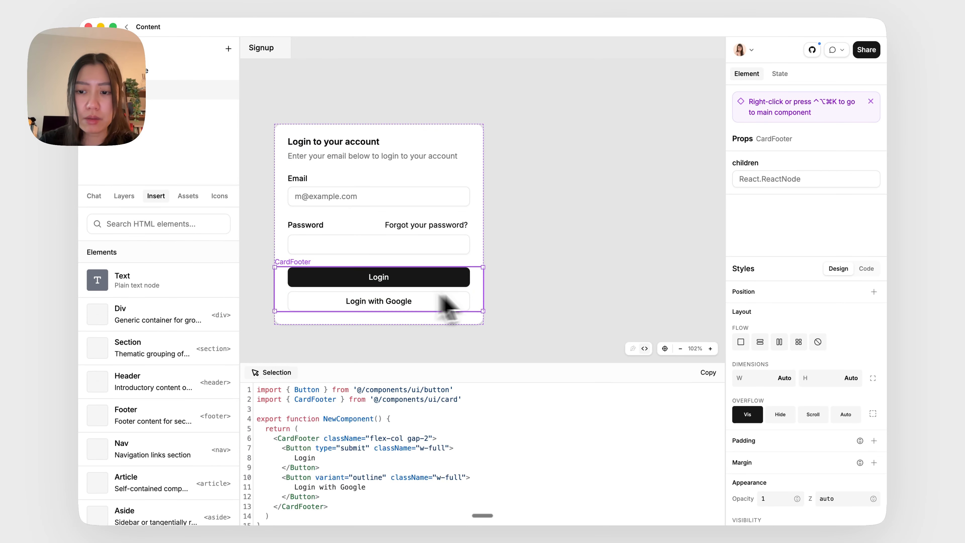
left_click(779, 342)
left_click_drag(518, 334, 460, 288)
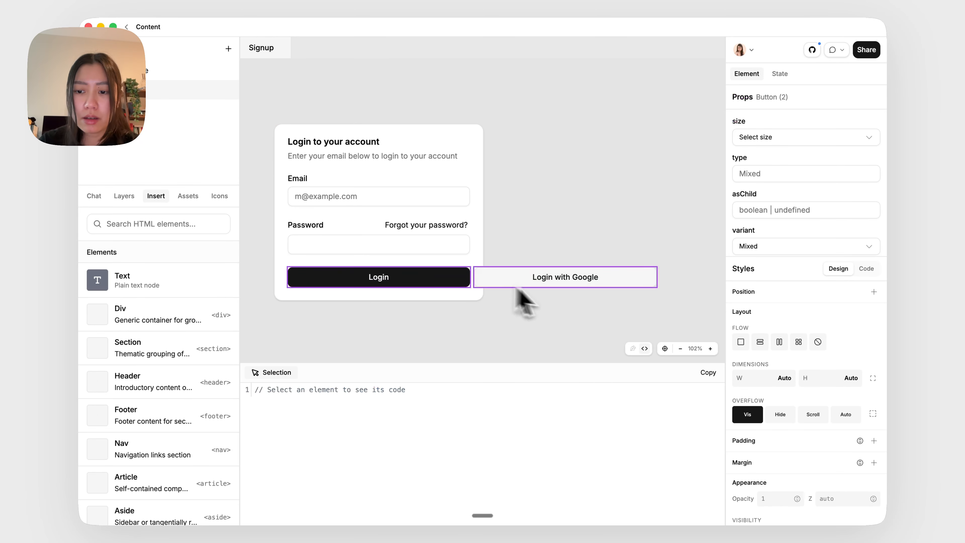
left_click(786, 381)
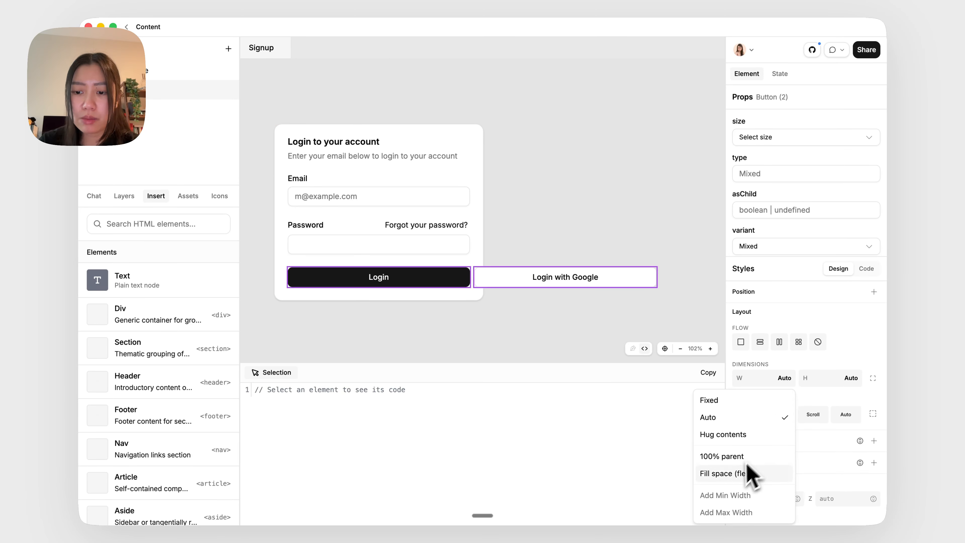
left_click(778, 473)
left_click(556, 233)
Set the card title's font size to text-2xl
left_click(366, 146)
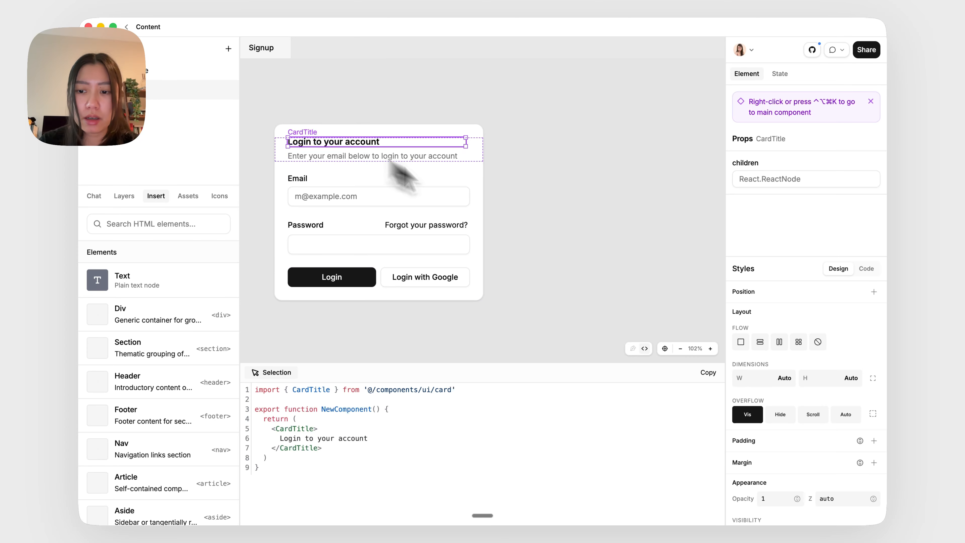
scroll(748, 363, "down", 4)
left_click(875, 492)
scroll(854, 509, "down", 4)
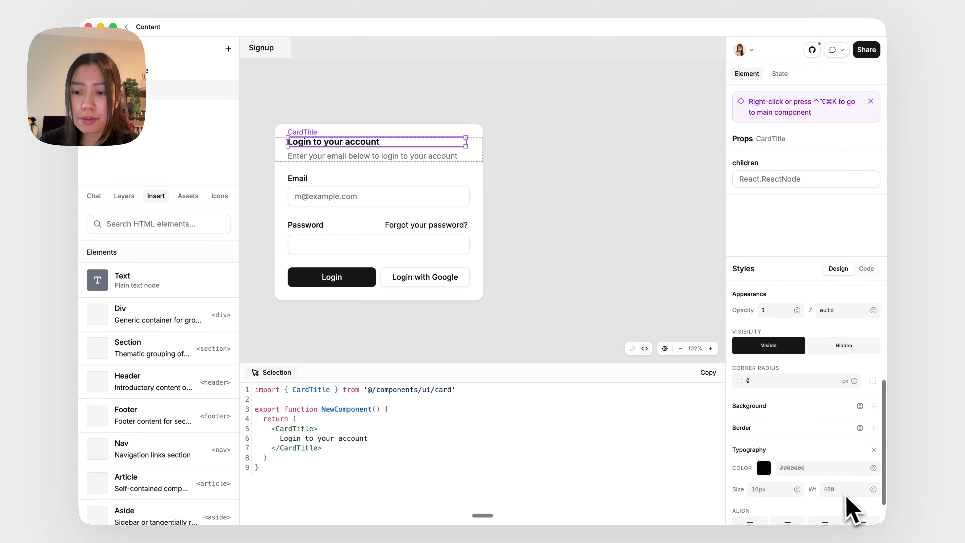
left_click(797, 453)
left_click(738, 430)
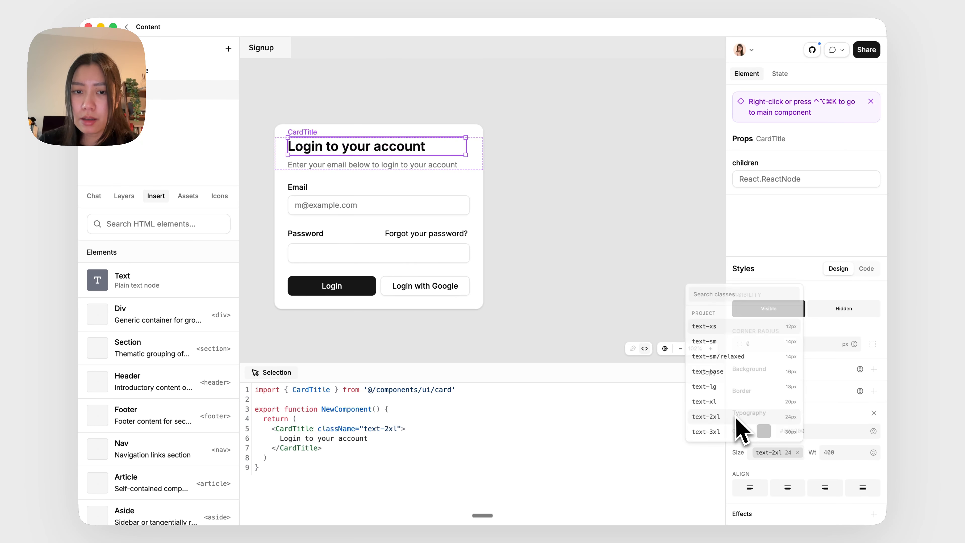
Set the card description's font size to text-lg
left_click(462, 165)
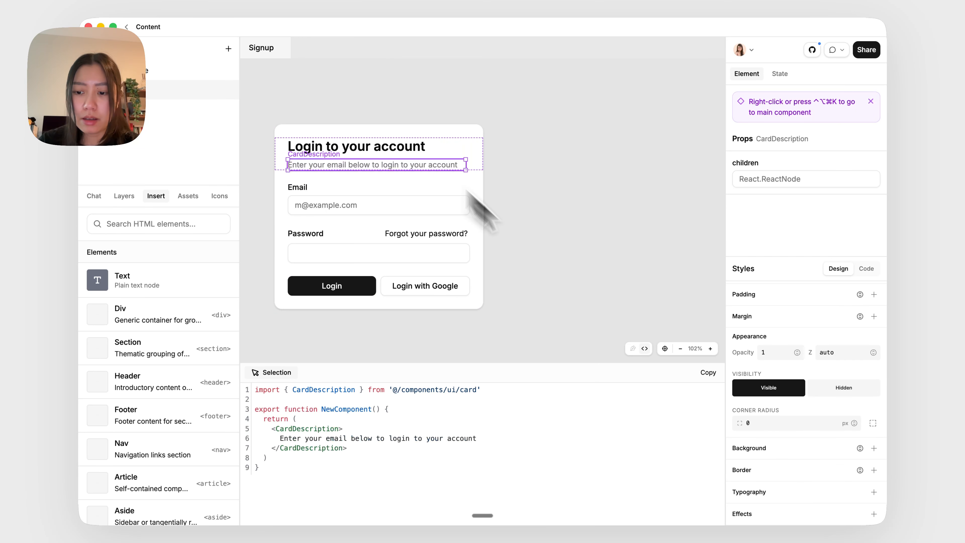
left_click(874, 492)
scroll(813, 490, "down", 2)
left_click(798, 453)
left_click(737, 388)
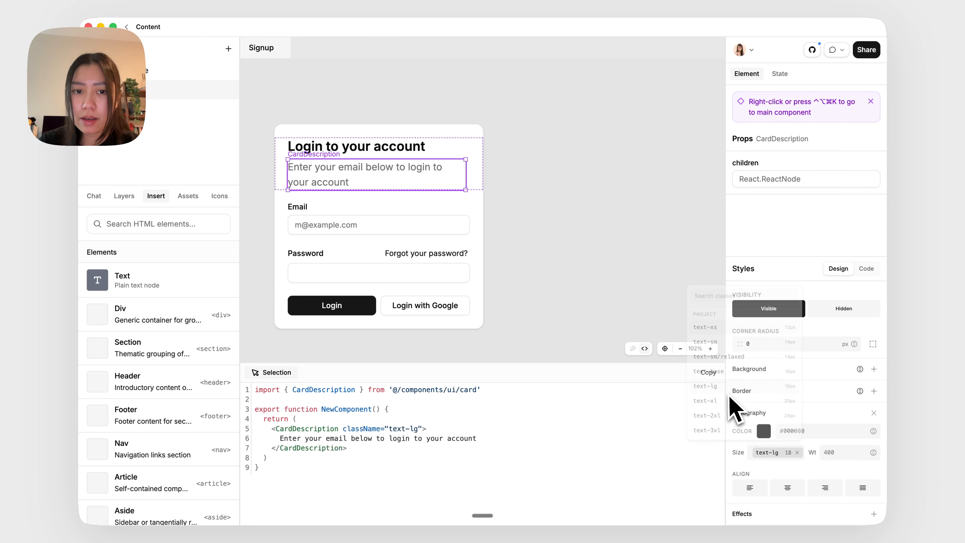
Round the card's corners to 24 px and give it a shadow-2xl drop shadow
left_click(459, 149)
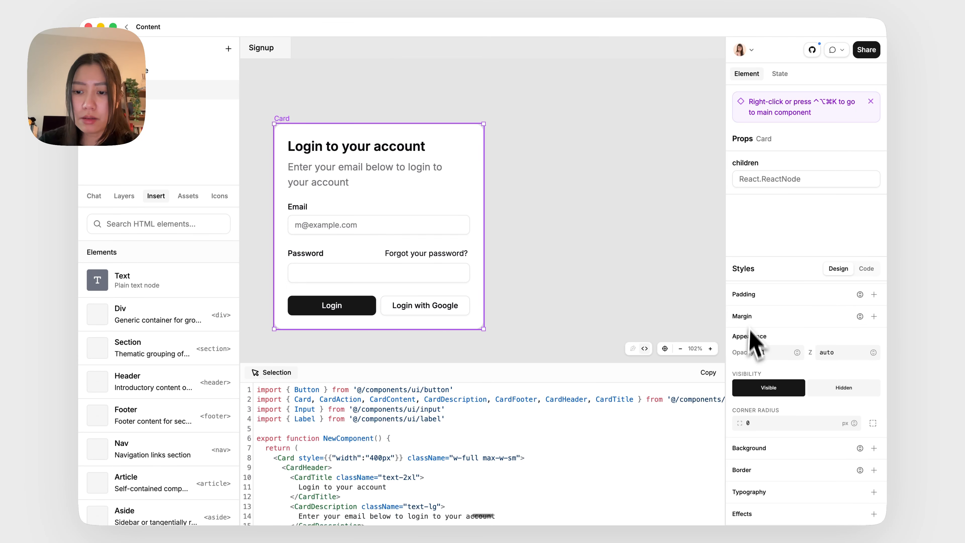
type("24")
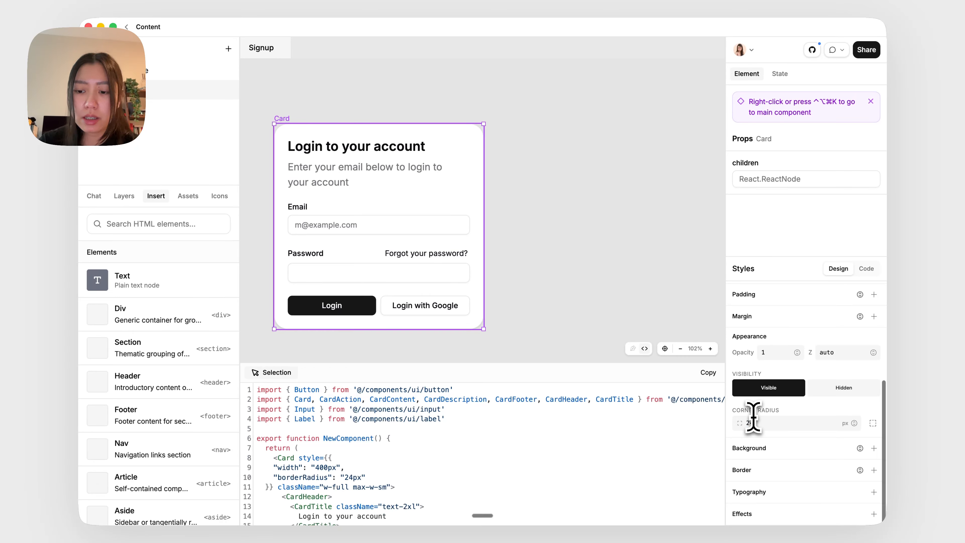
left_click(875, 514)
left_click(838, 450)
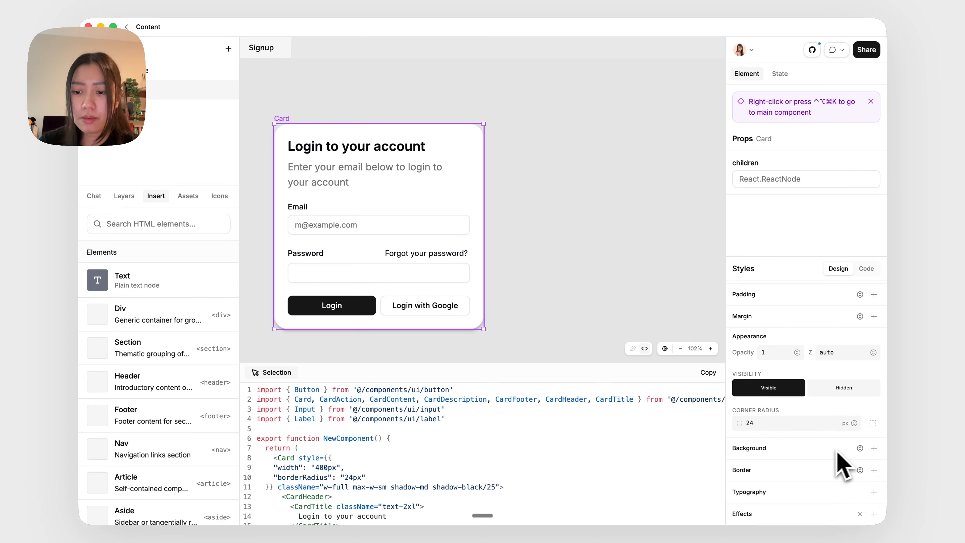
scroll(842, 466, "down", 3)
left_click(796, 493)
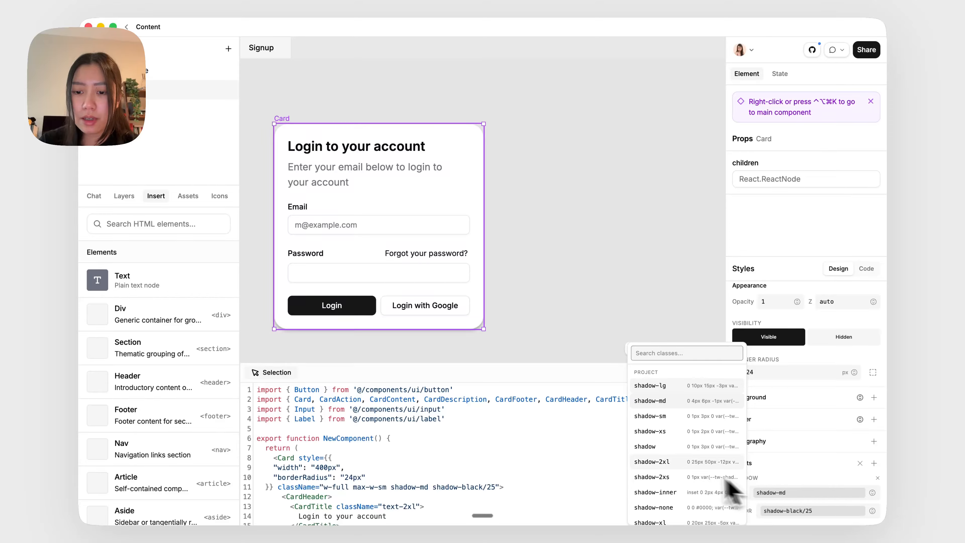
left_click(707, 461)
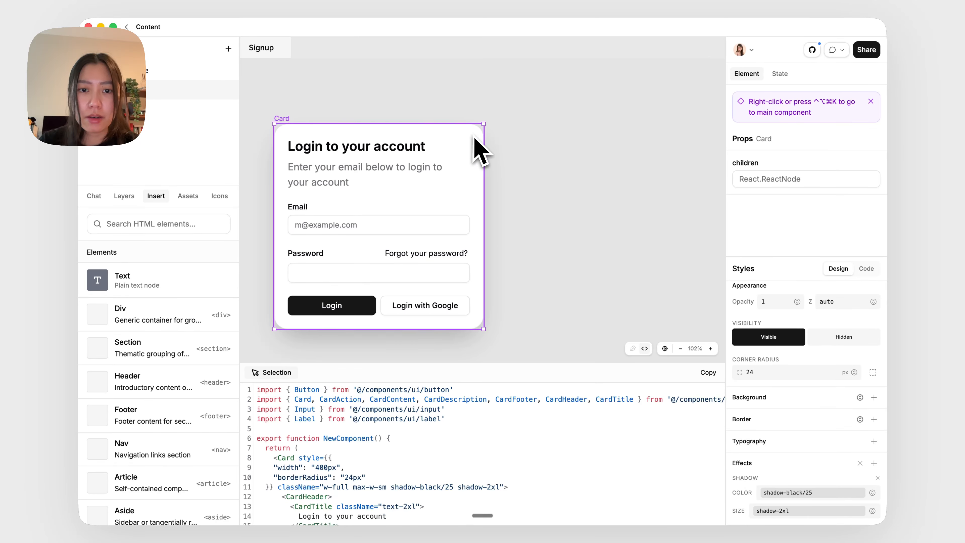
Wrap the card in a container div and give the container p-8 padding
scroll(474, 136, "left", 2)
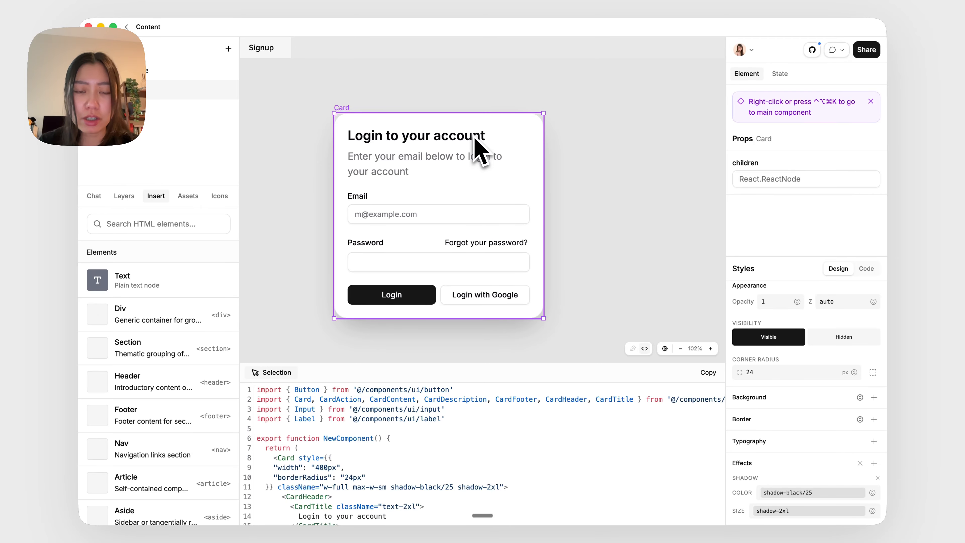
key("shift+a")
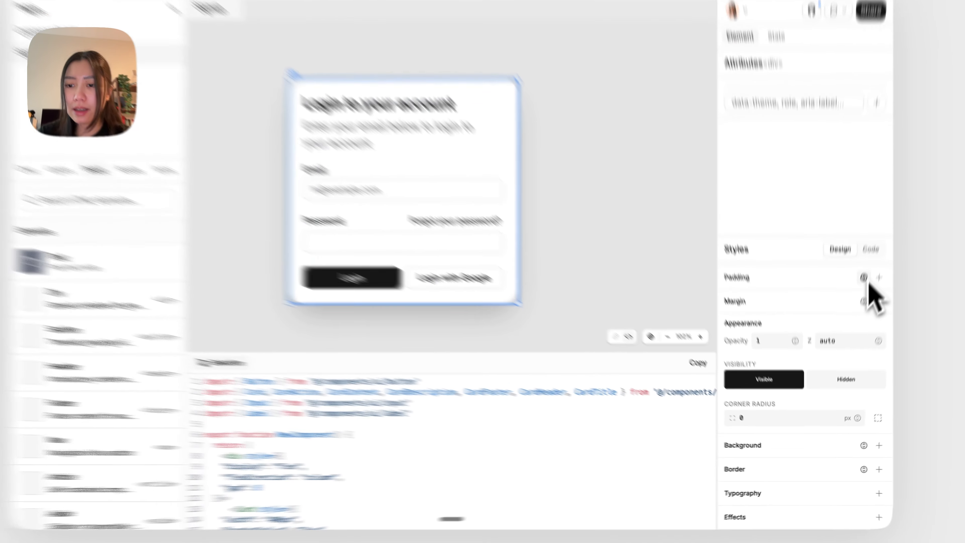
left_click(861, 295)
scroll(757, 409, "down", 3)
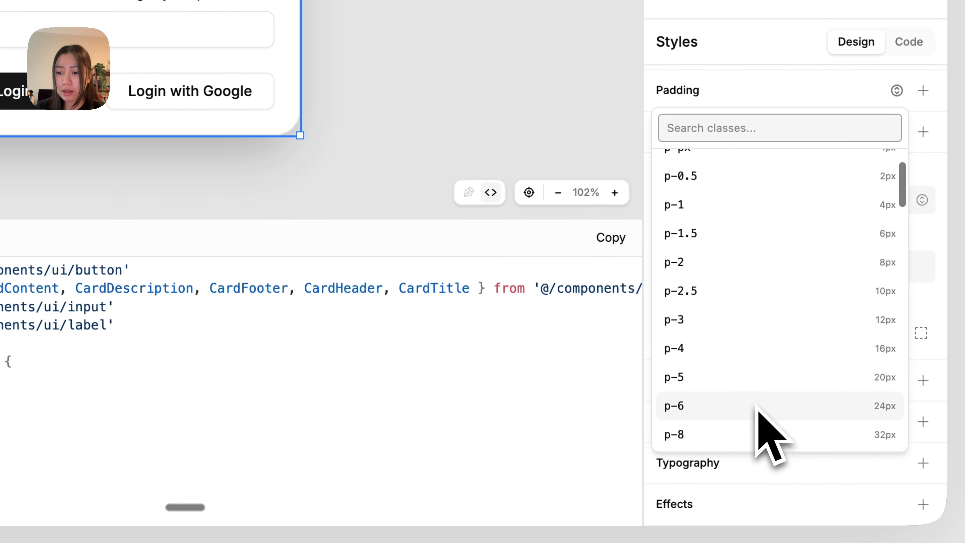
left_click(754, 433)
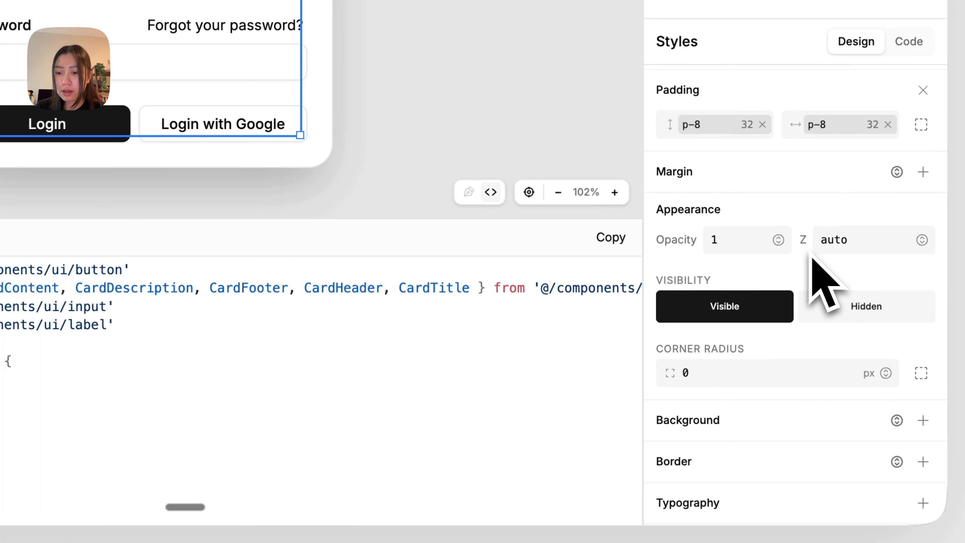
Set the container's background to bg-muted
scroll(811, 266, "down", 1)
left_click(898, 380)
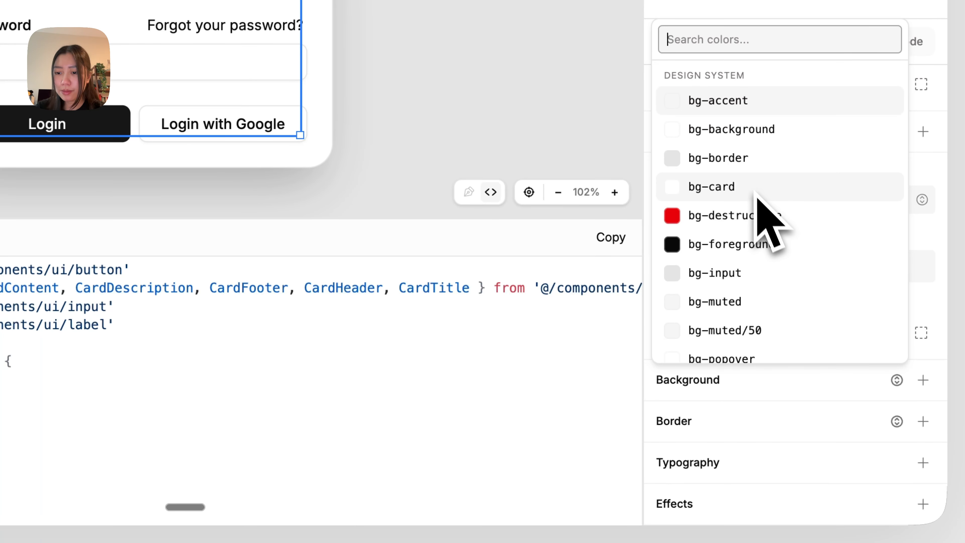
left_click(744, 302)
Set the container's height to 800 px and center the card inside it
scroll(826, 371, "up", 10)
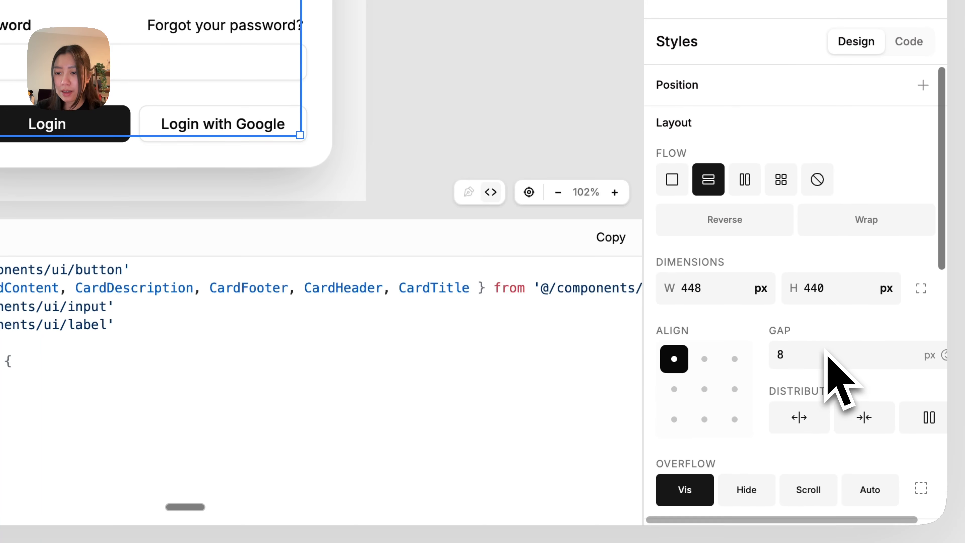
left_click(823, 288)
type("800")
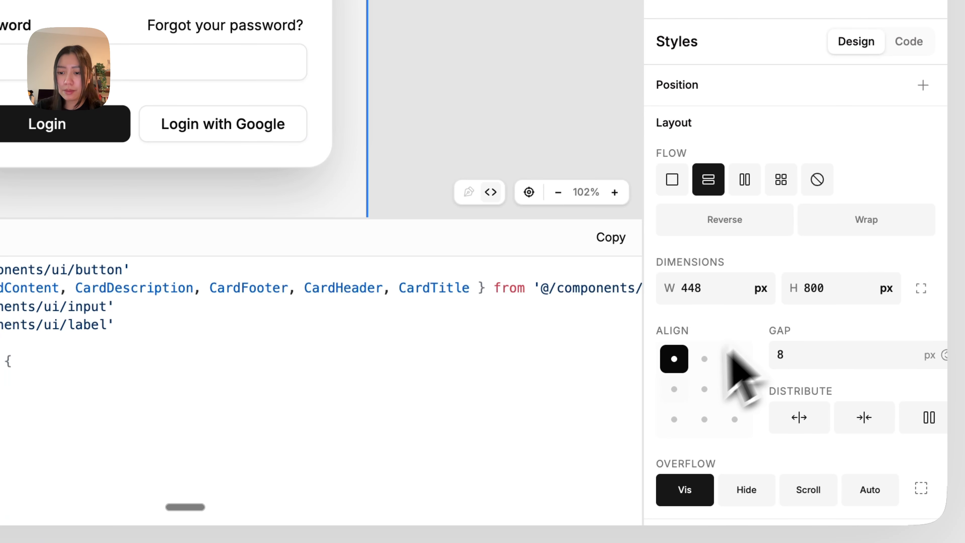
left_click(704, 389)
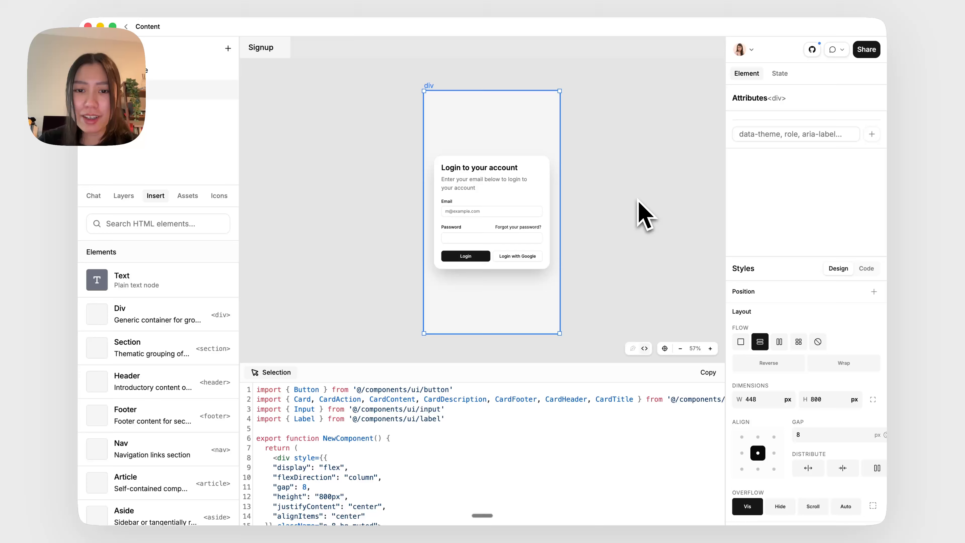
Duplicate the container and place the copy beside the original
scroll(642, 213, "down", 3)
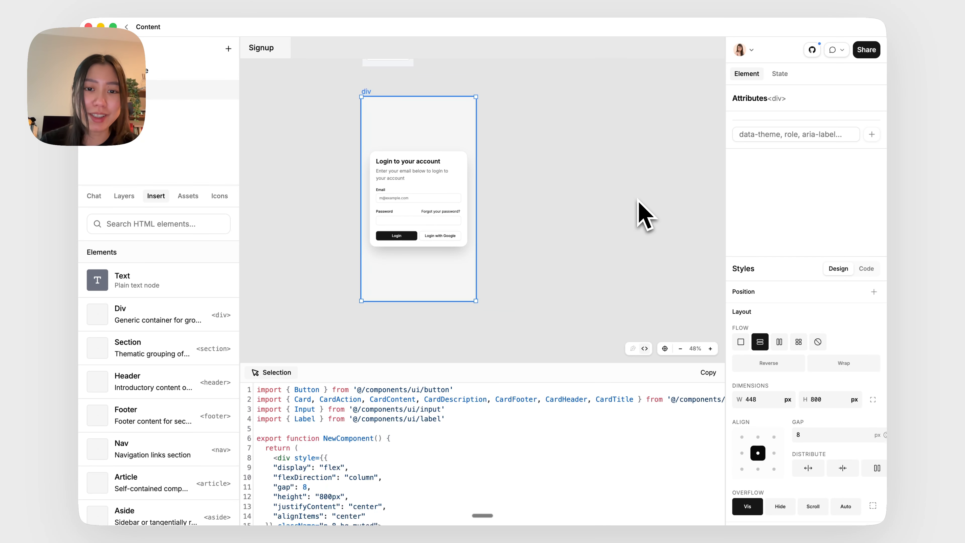
left_click(639, 202)
left_click(460, 122)
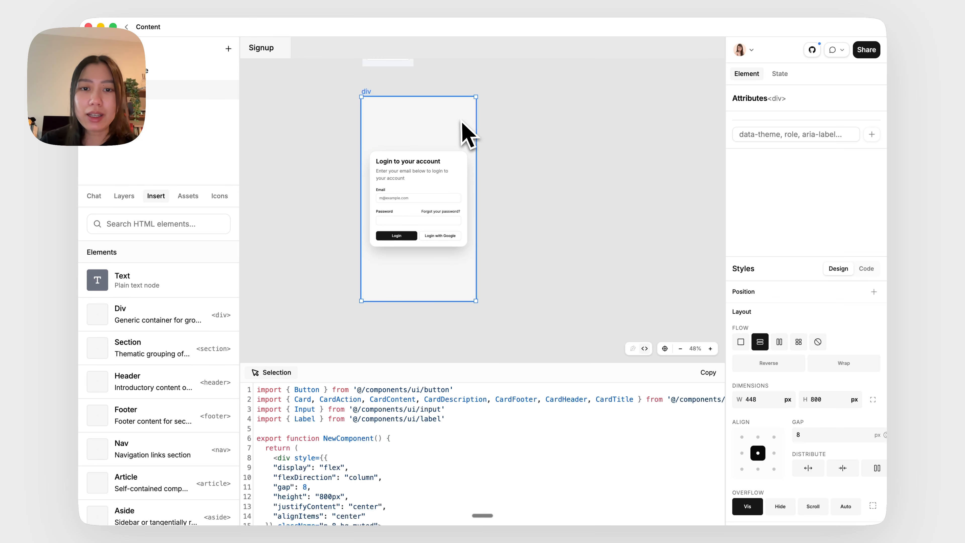
key("super+d")
left_click_drag(437, 102, 550, 128)
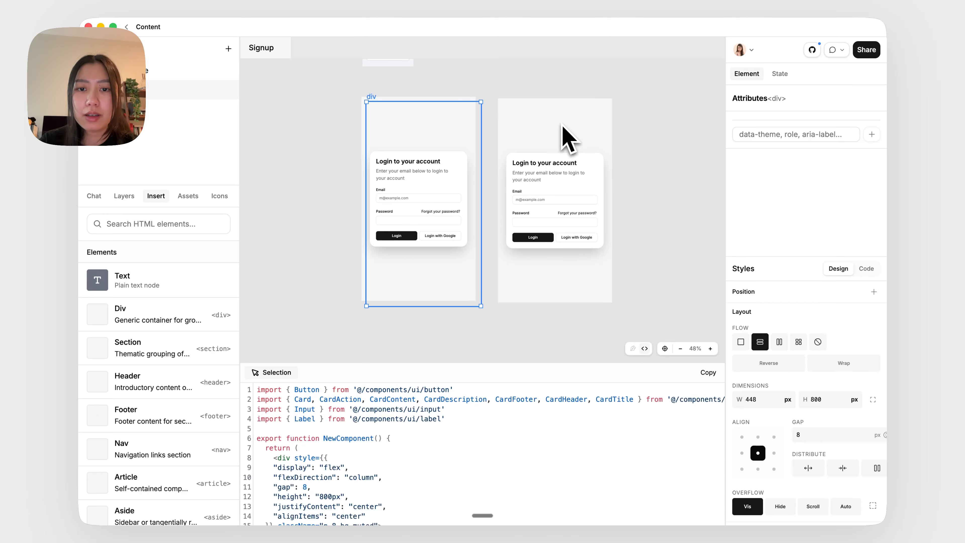
Ask the AI chat to update the duplicated container to ask for the user's company name, size, and role
left_click(95, 198)
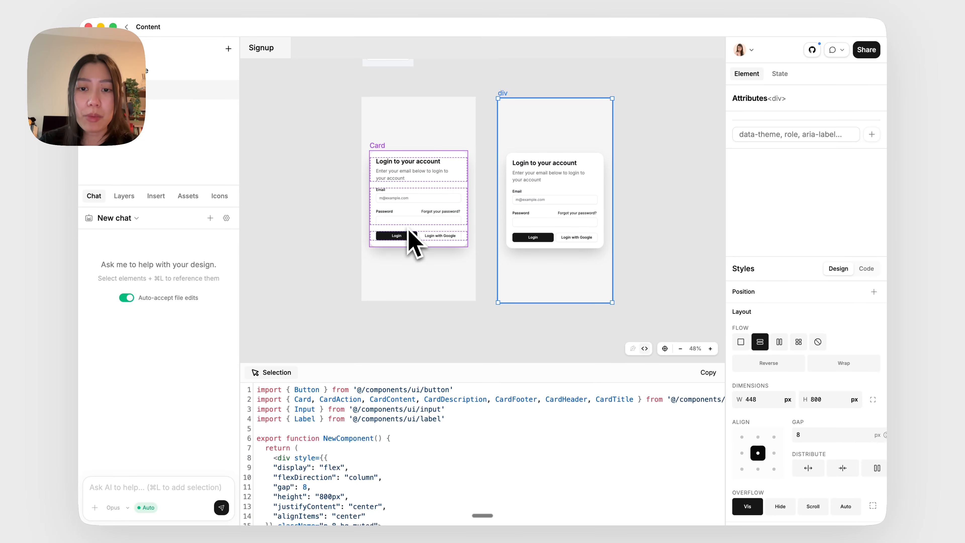
key("super+l")
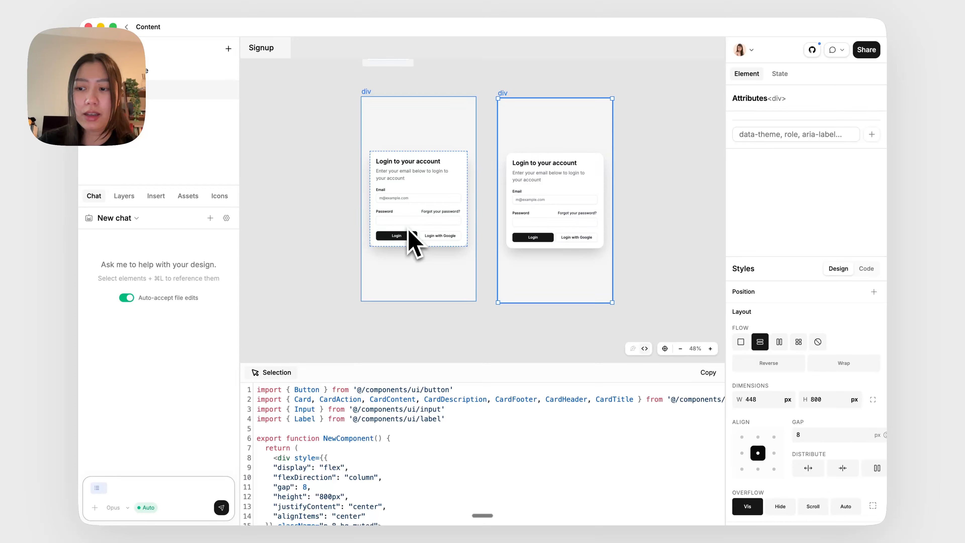
key("super")
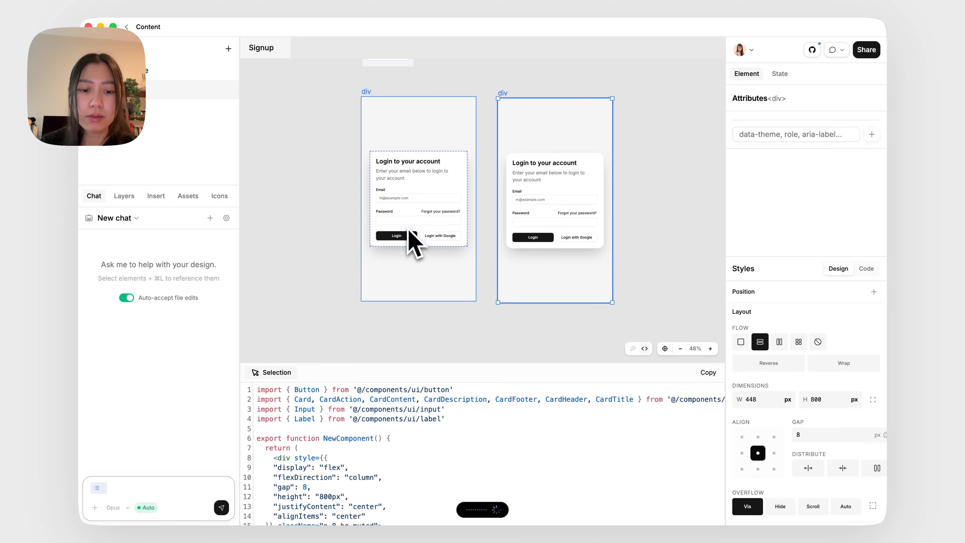
type("Now update this to ask for the user's company details like company name, size, and their role.")
key("Return")
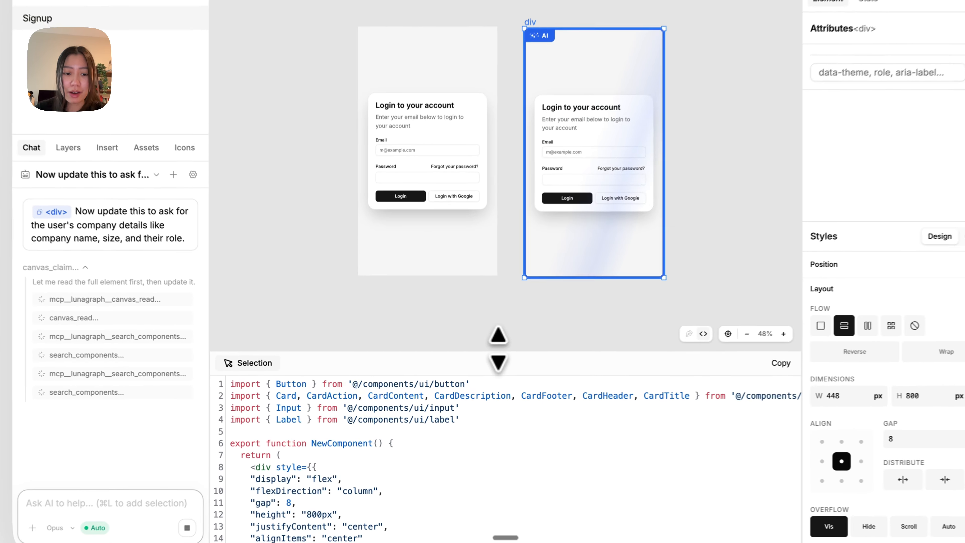
Delete the Skip for now button from the company details card
left_click_drag(481, 363, 482, 261)
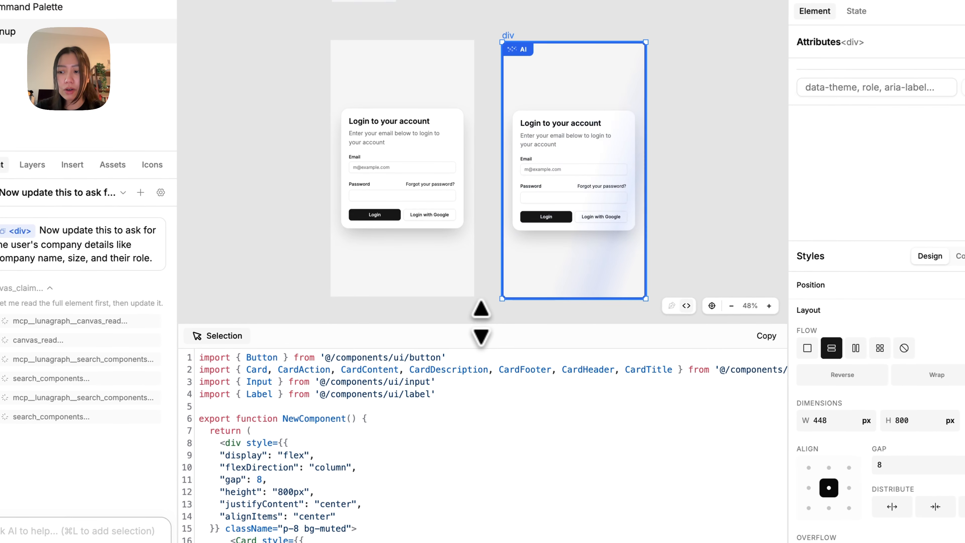
scroll(491, 296, "down", 3)
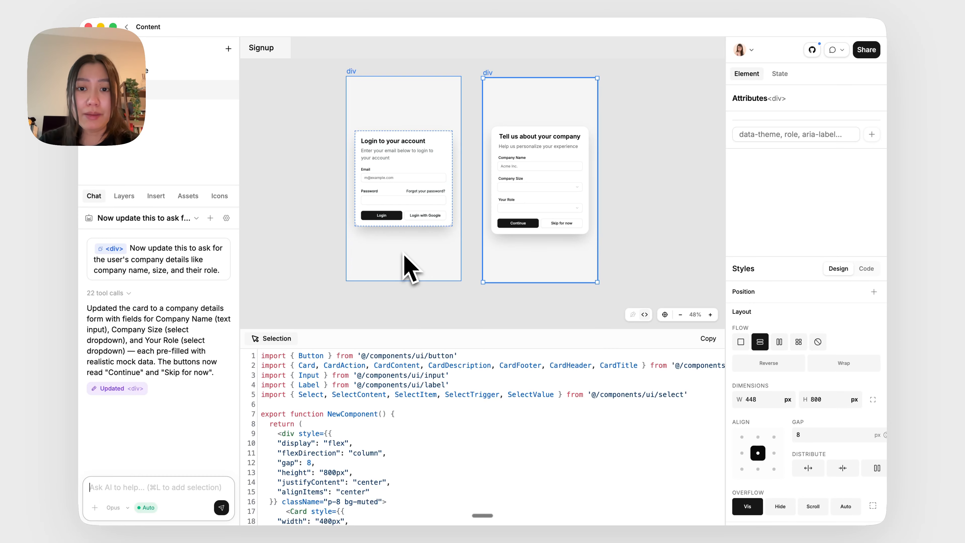
scroll(570, 152, "up", 5)
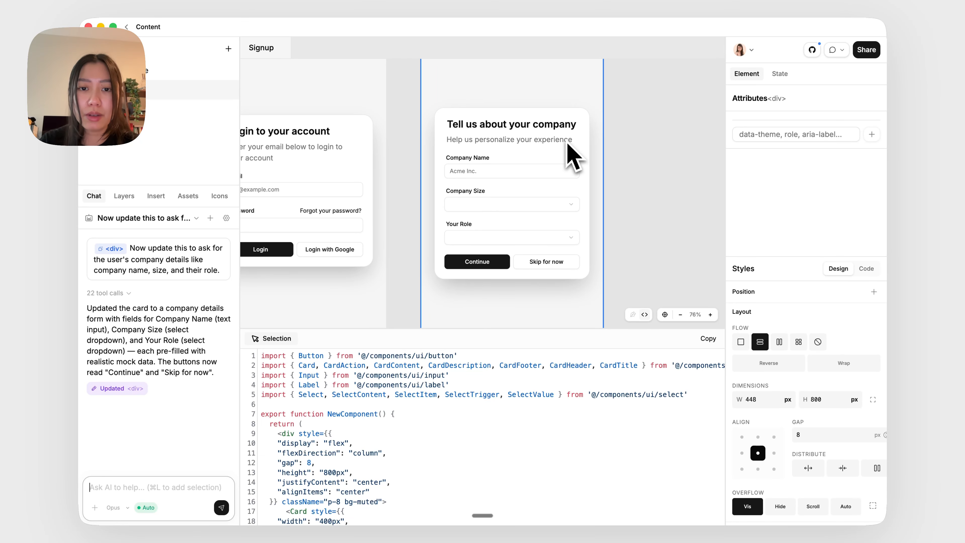
left_click(473, 129)
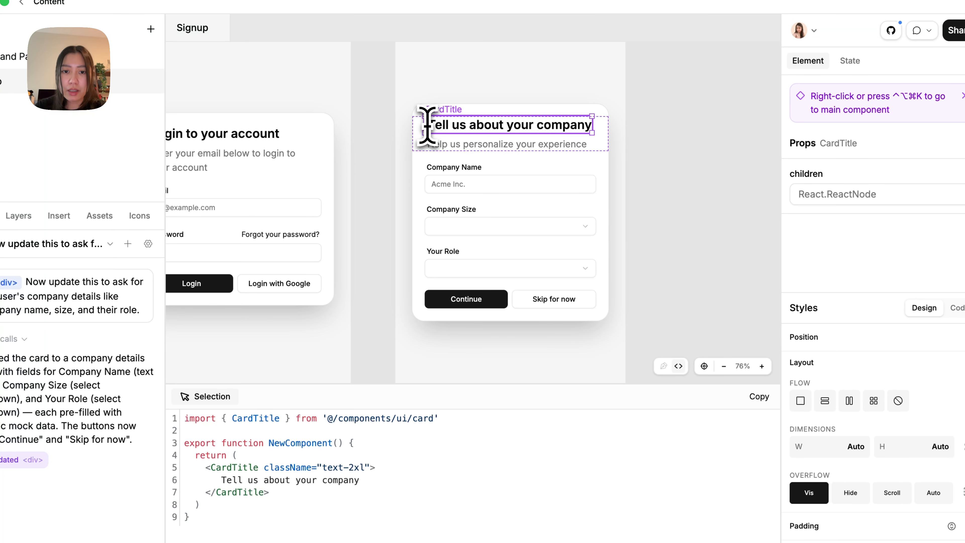
left_click(439, 146)
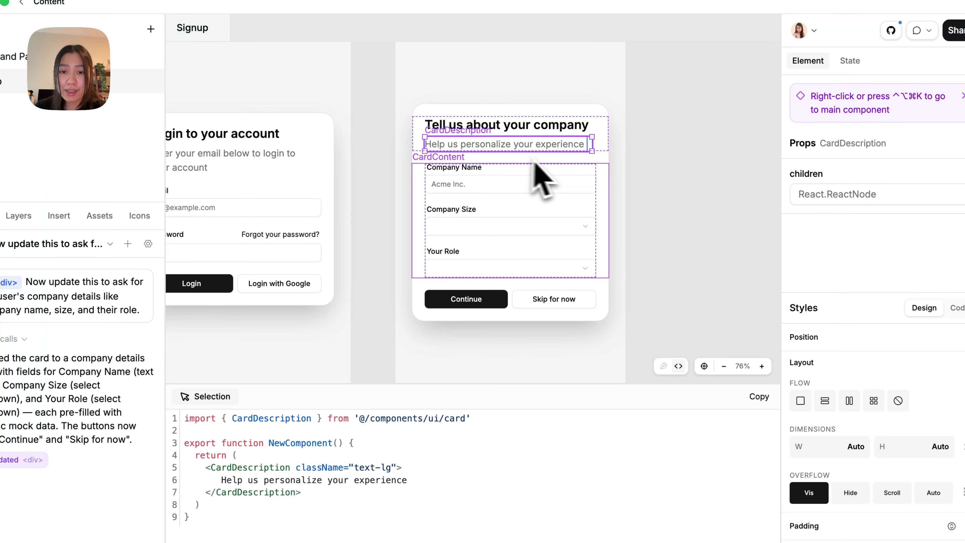
left_click(531, 306)
key("Delete")
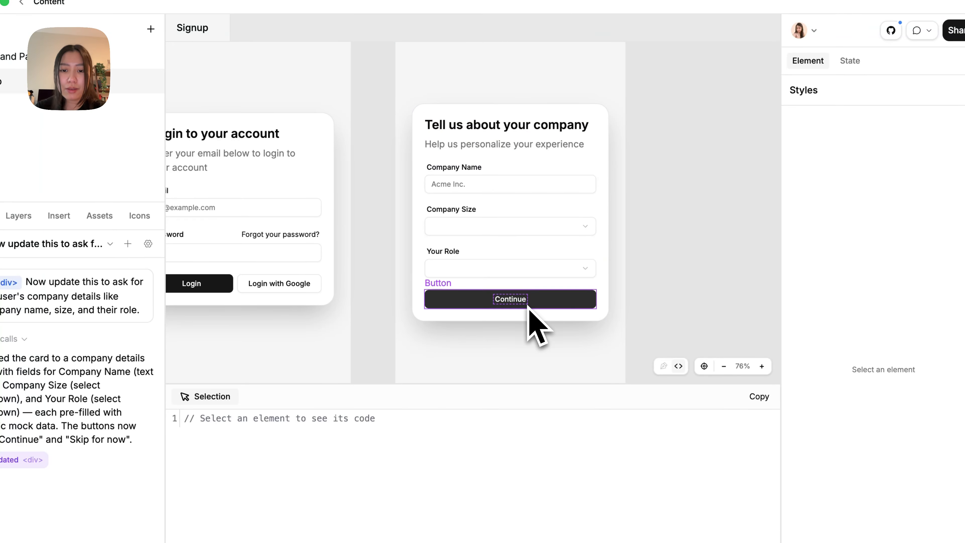
Move the Your Role field above the Company Size field
scroll(533, 236, "up", 5)
left_click(523, 232)
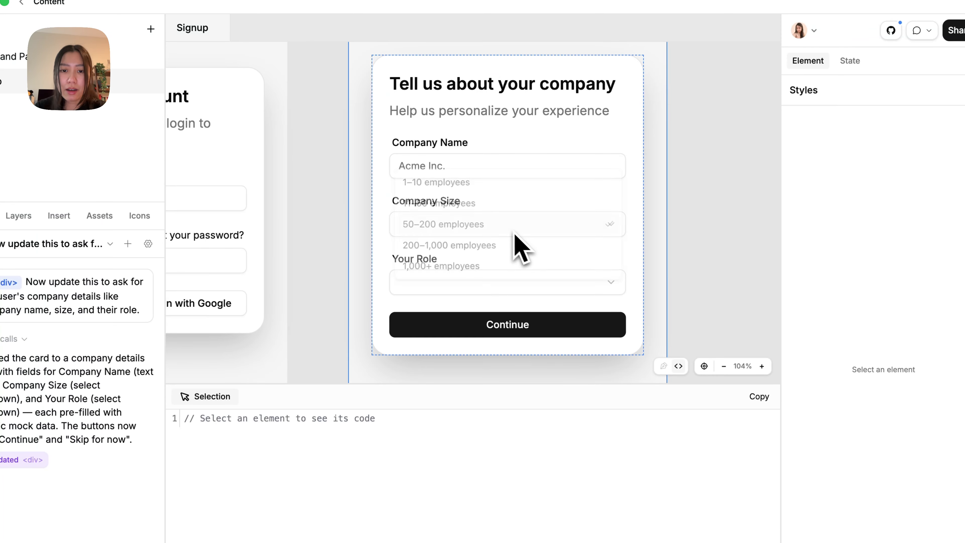
left_click(585, 161)
left_click(558, 281)
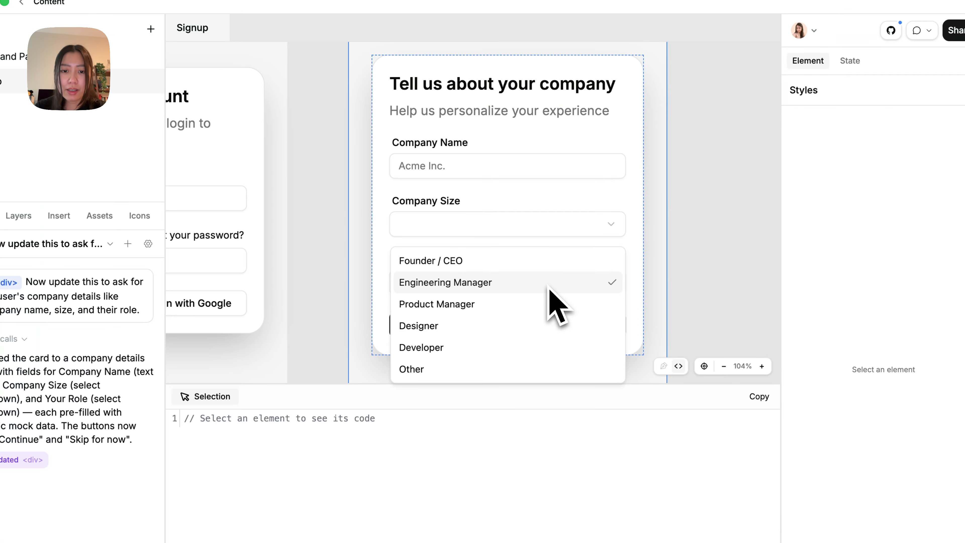
left_click(533, 220)
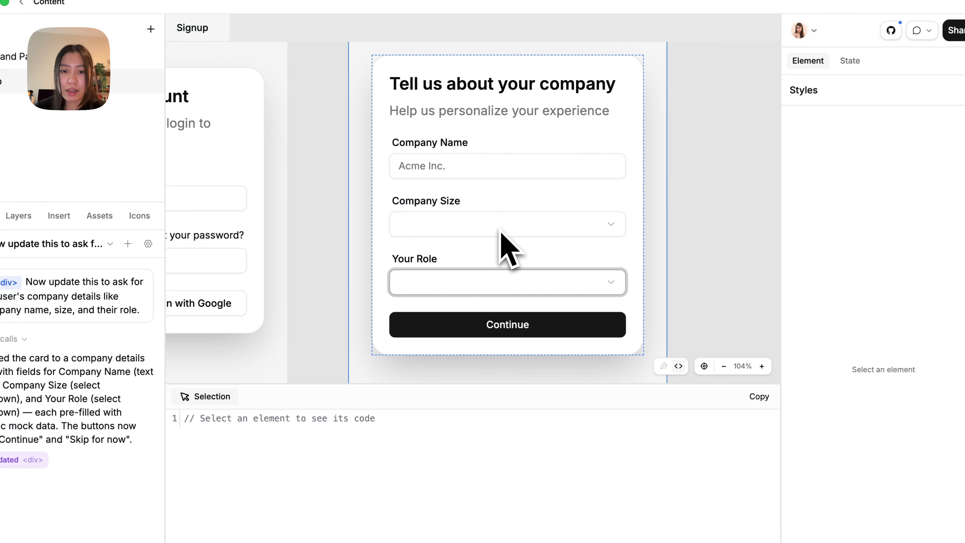
left_click(494, 268)
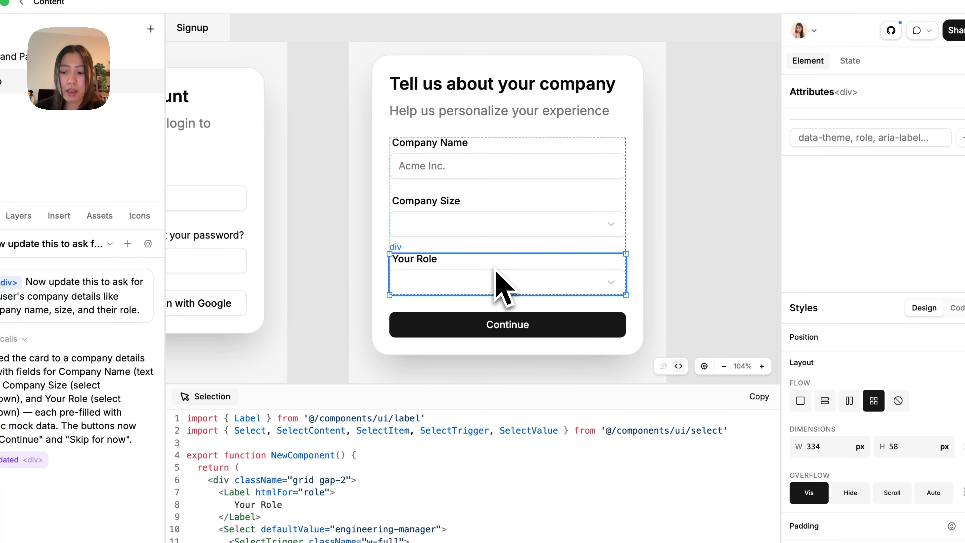
key("Up")
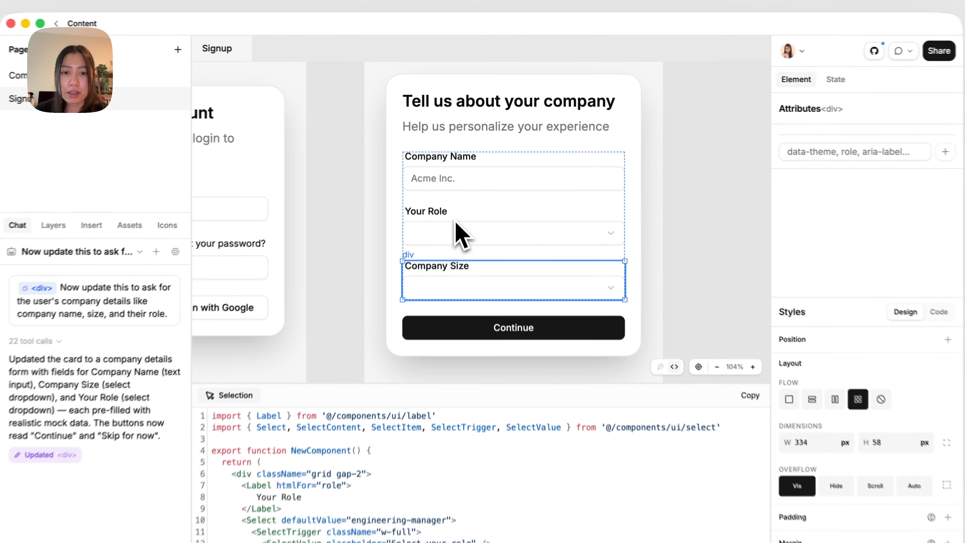
Select the container holding the company details form fields
left_click(465, 194)
left_click(437, 227)
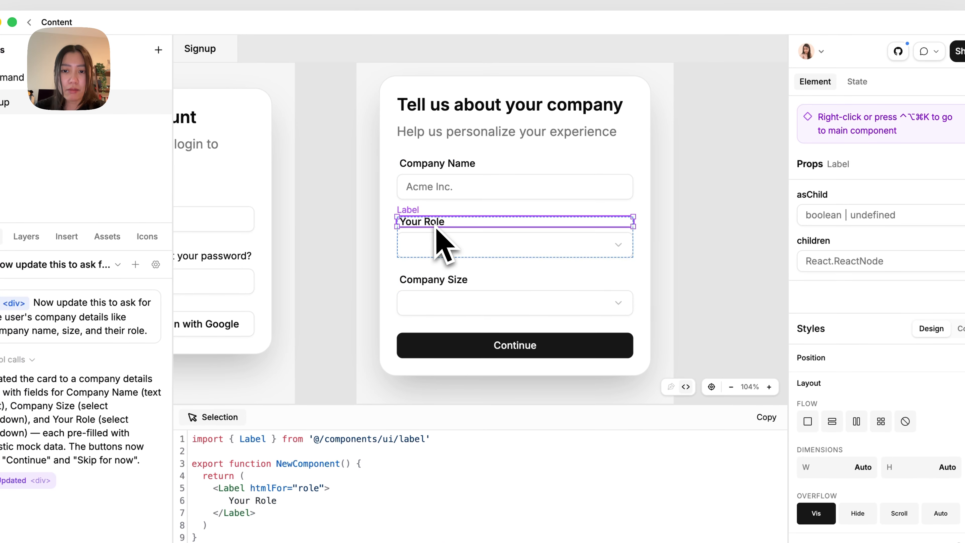
left_click(569, 205)
scroll(509, 219, "down", 5)
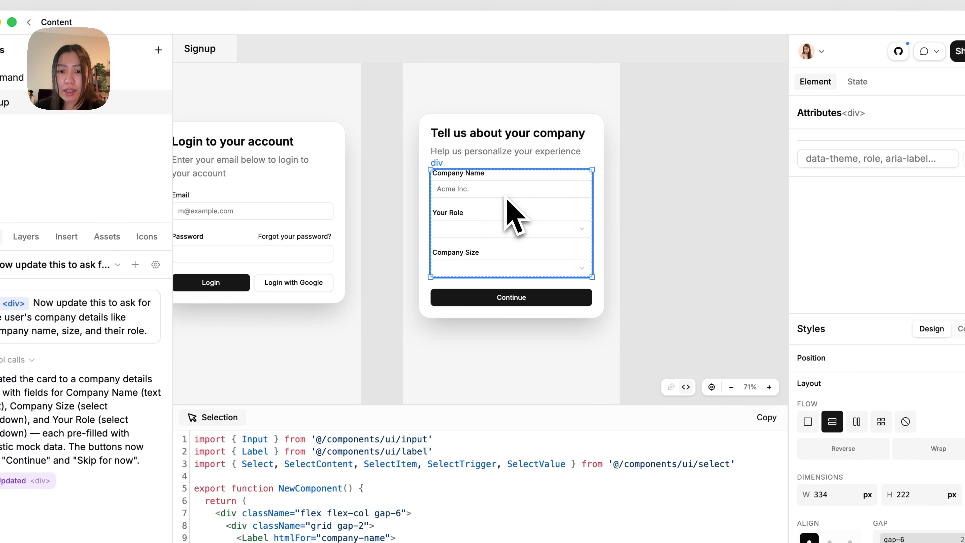